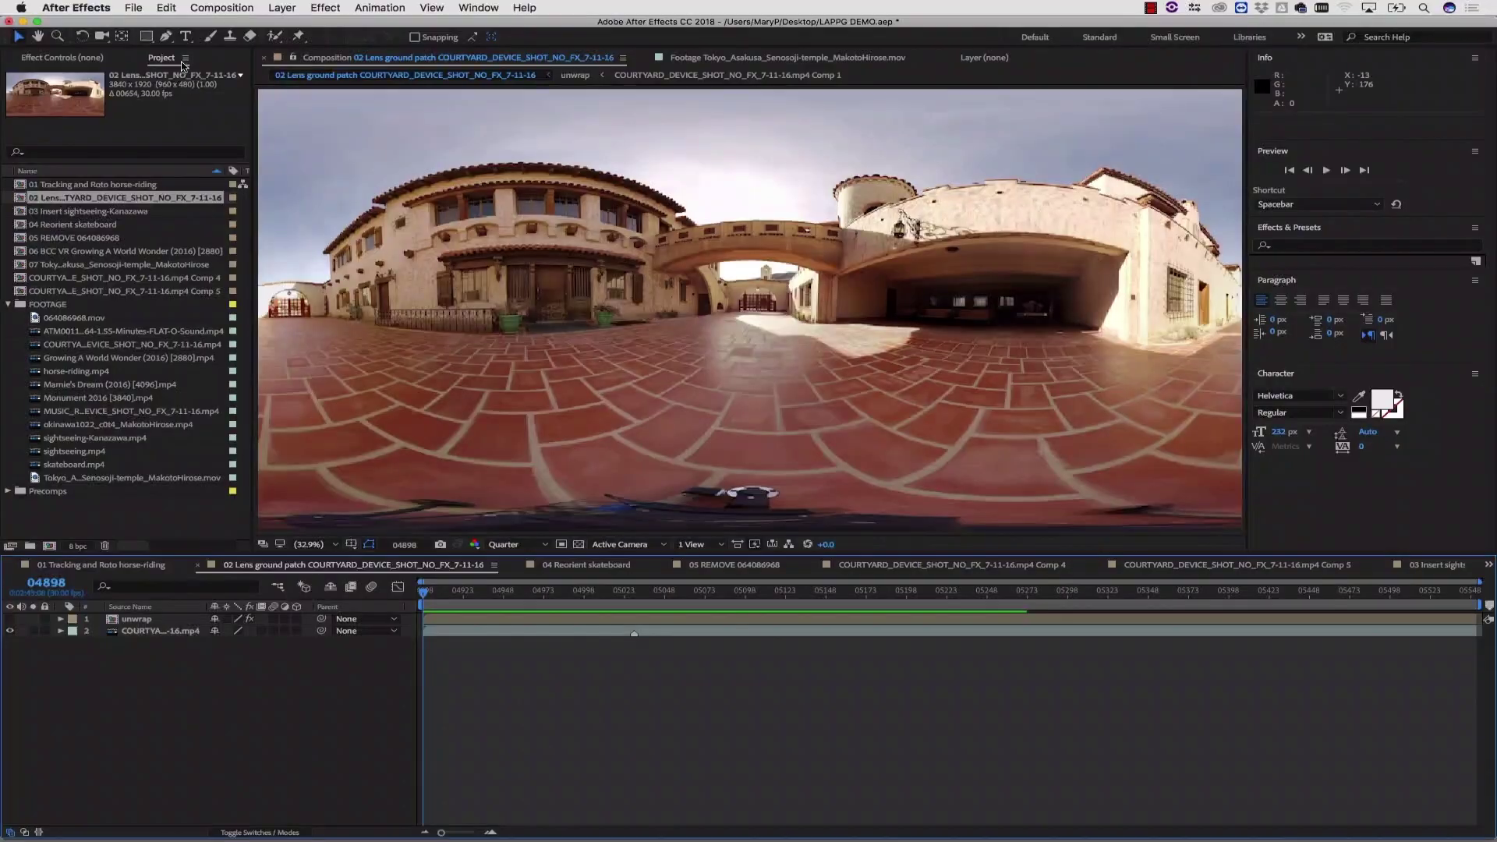
# Step: Duplicate the courtyard footage layer and apply the mocha VR effect to the copy
pyautogui.click(66, 60)
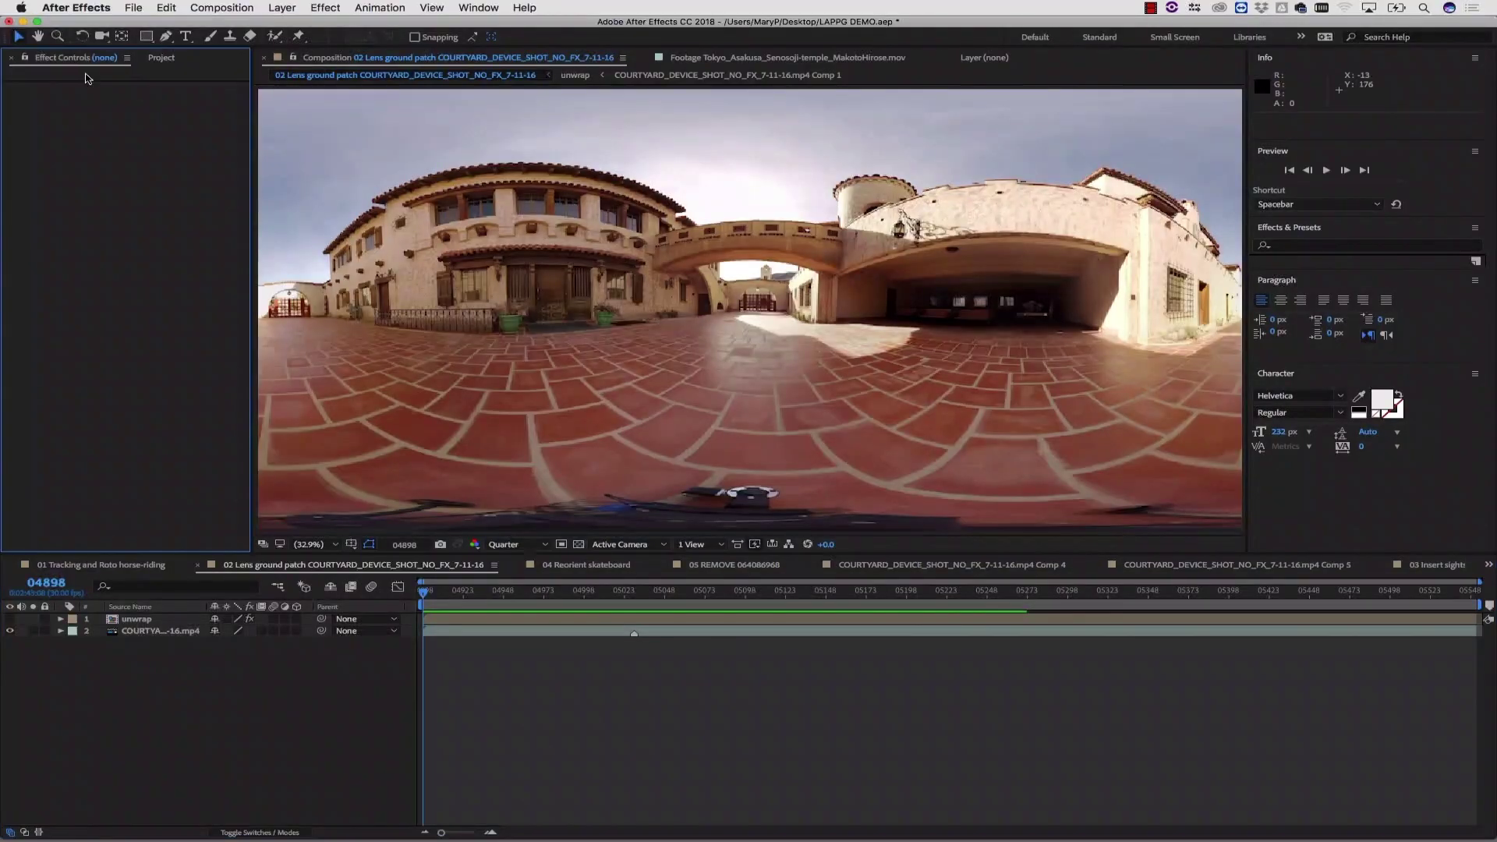
pyautogui.click(142, 632)
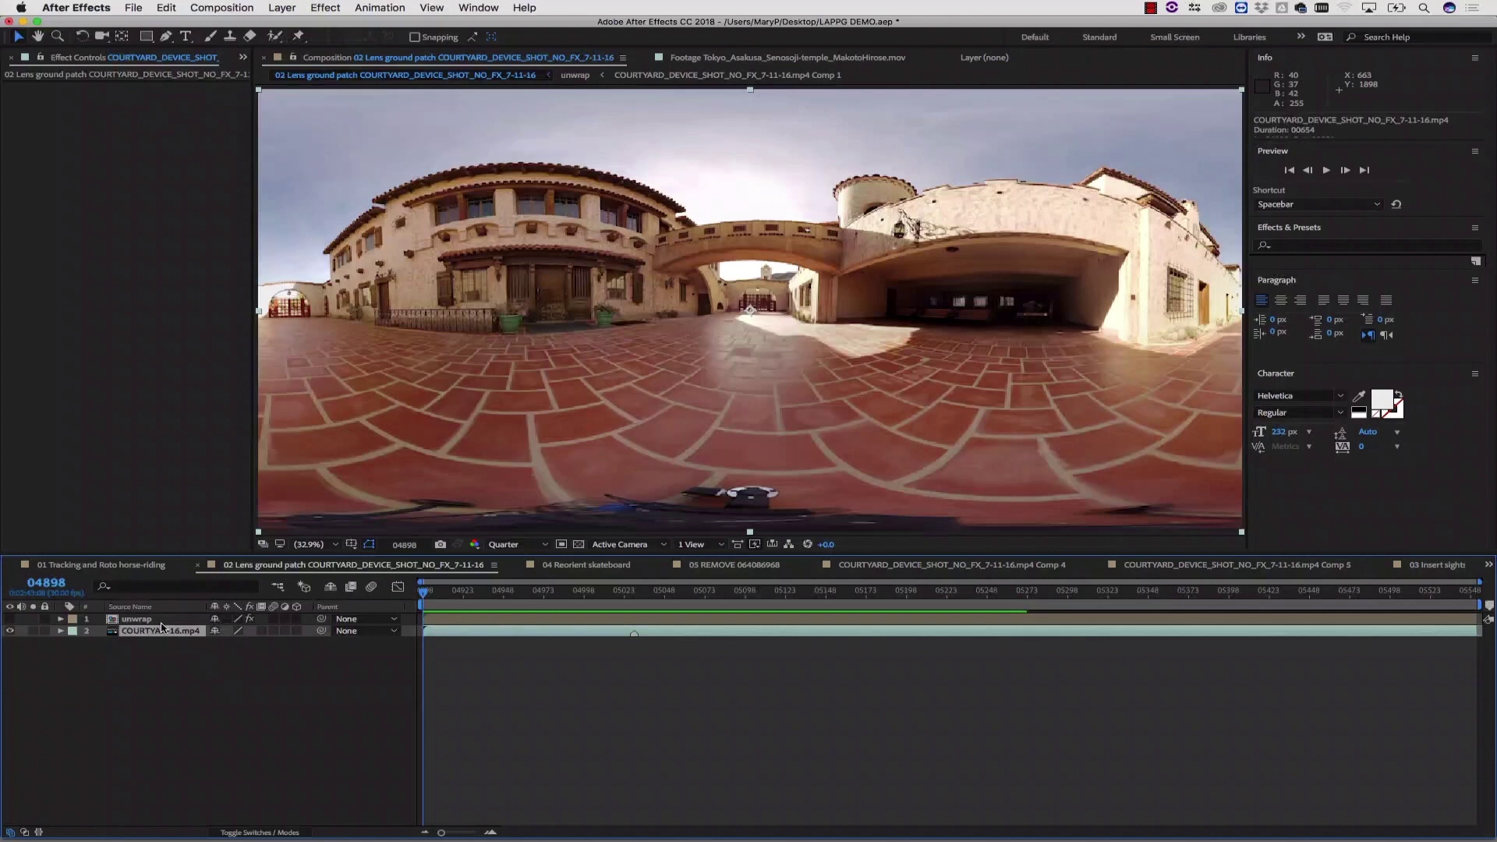
pyautogui.press('super+d')
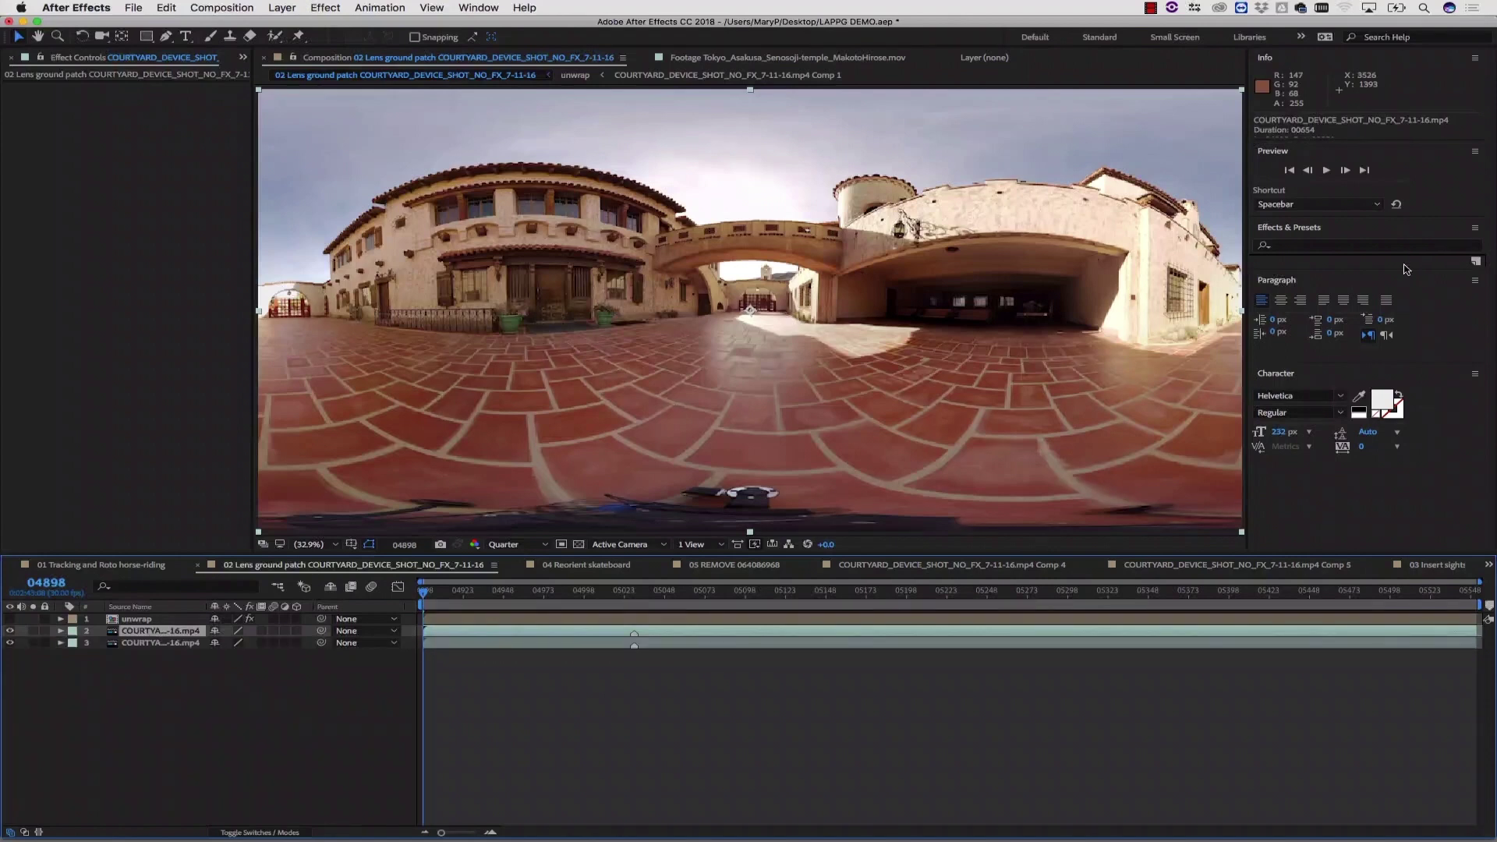
pyautogui.click(327, 9)
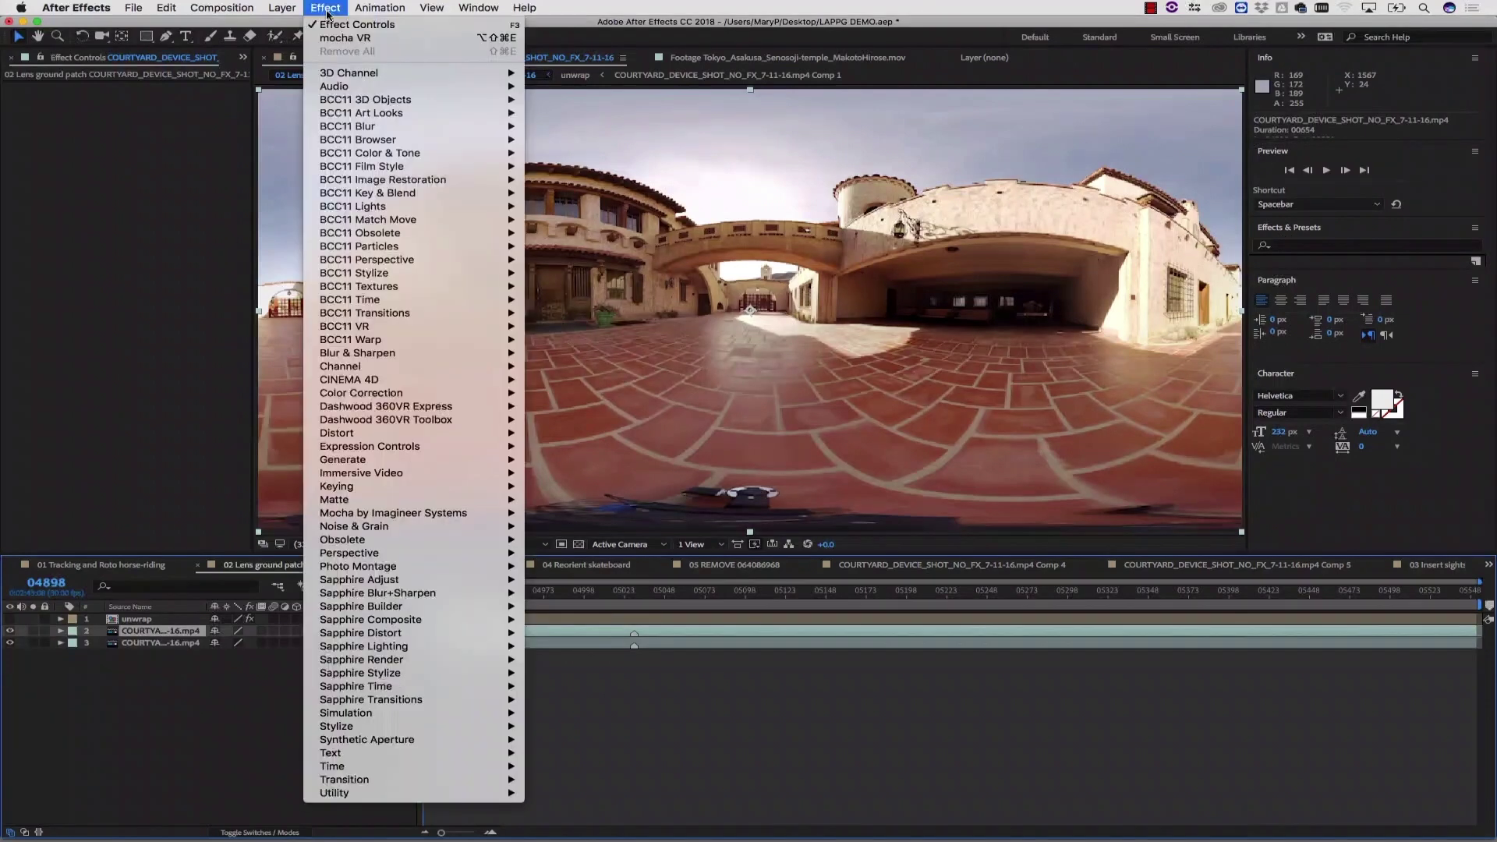
pyautogui.moveTo(484, 514)
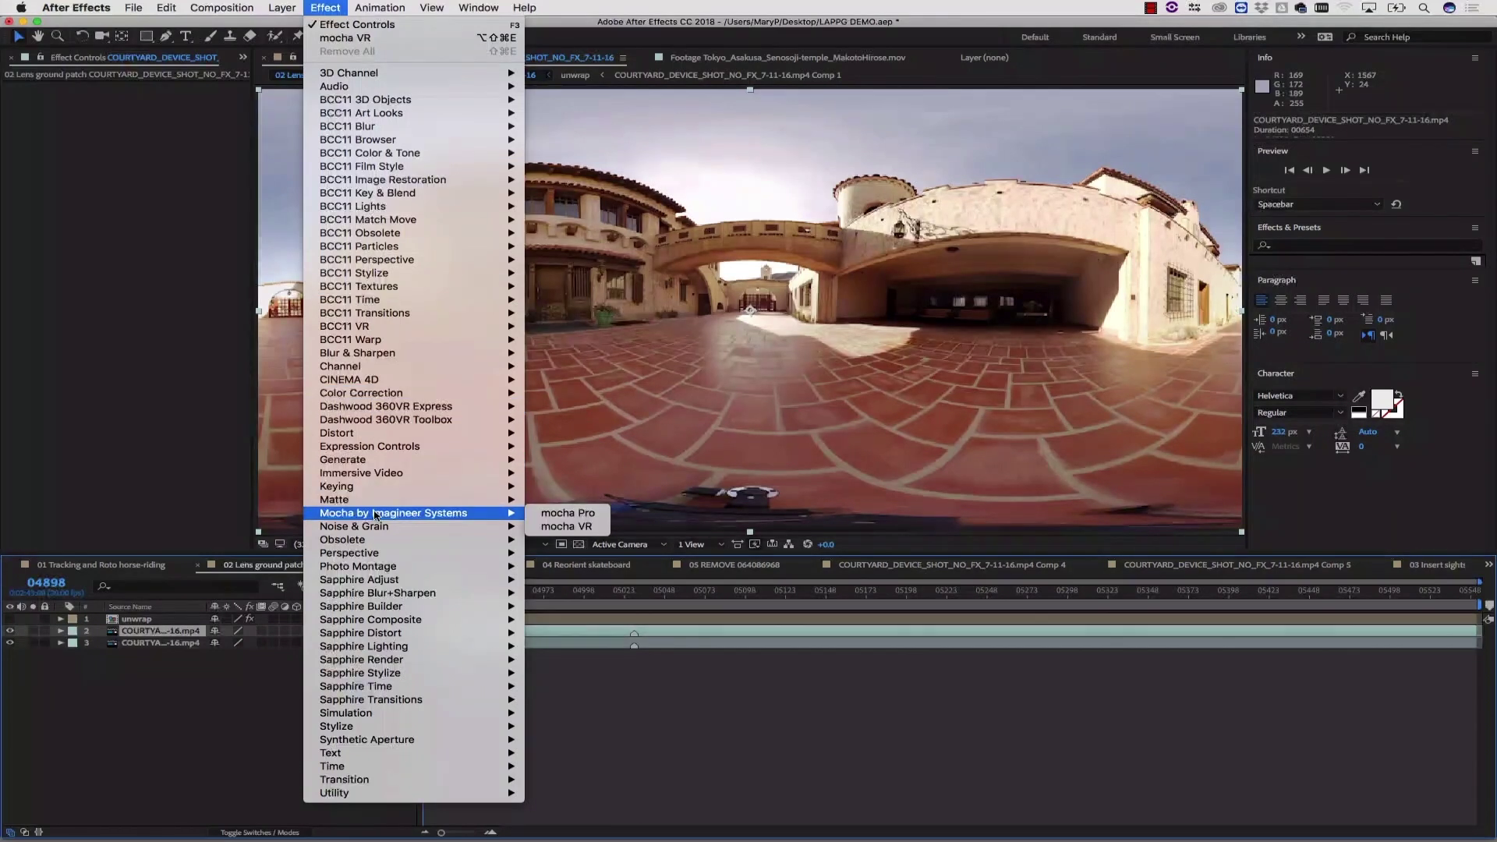
pyautogui.click(586, 531)
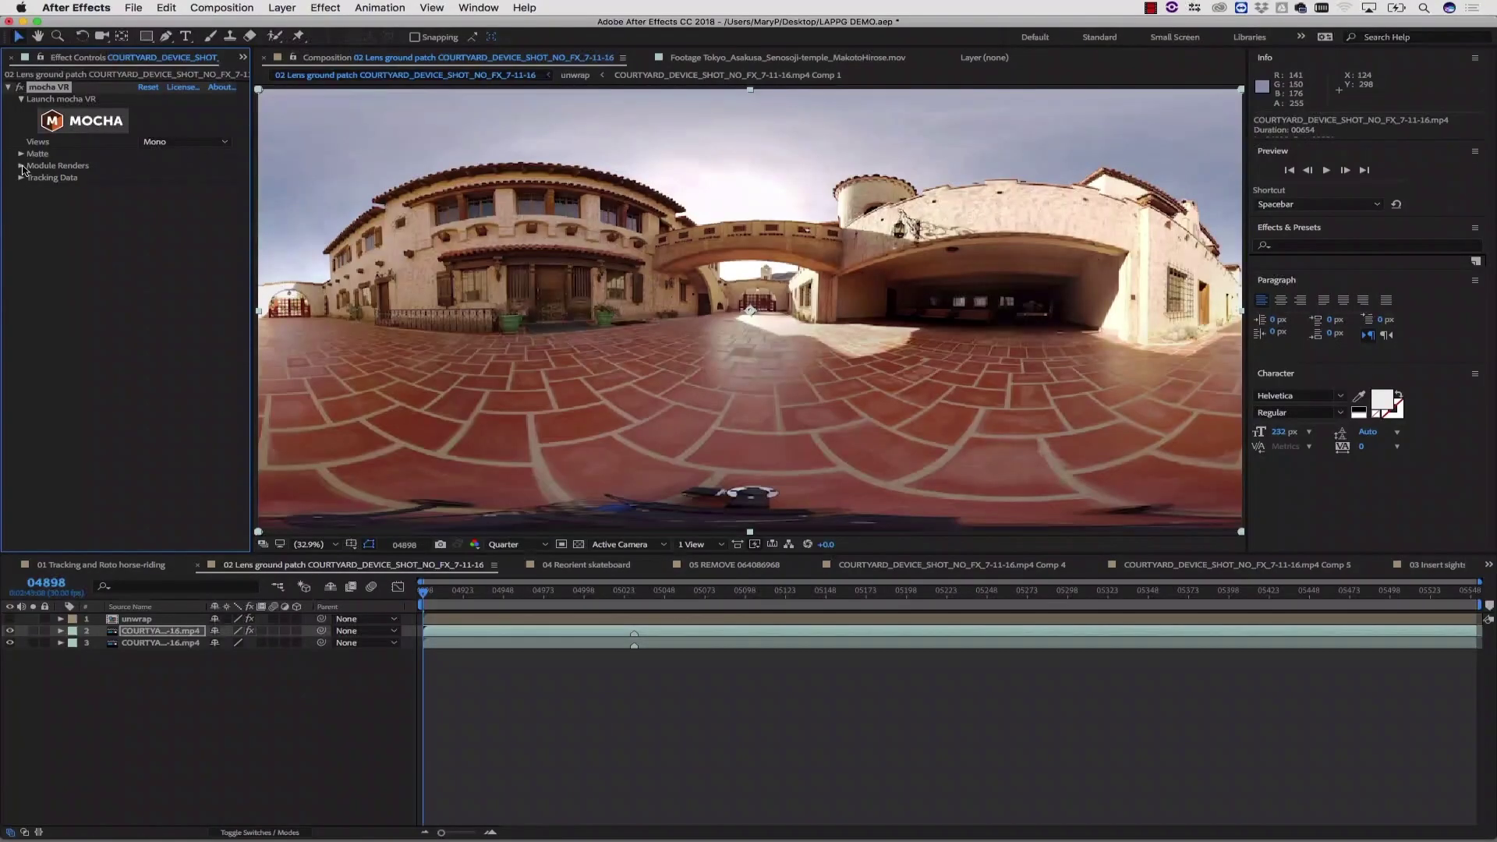
# Step: Turn on mocha VR module rendering, keeping the Lens: Undistort module
pyautogui.click(22, 166)
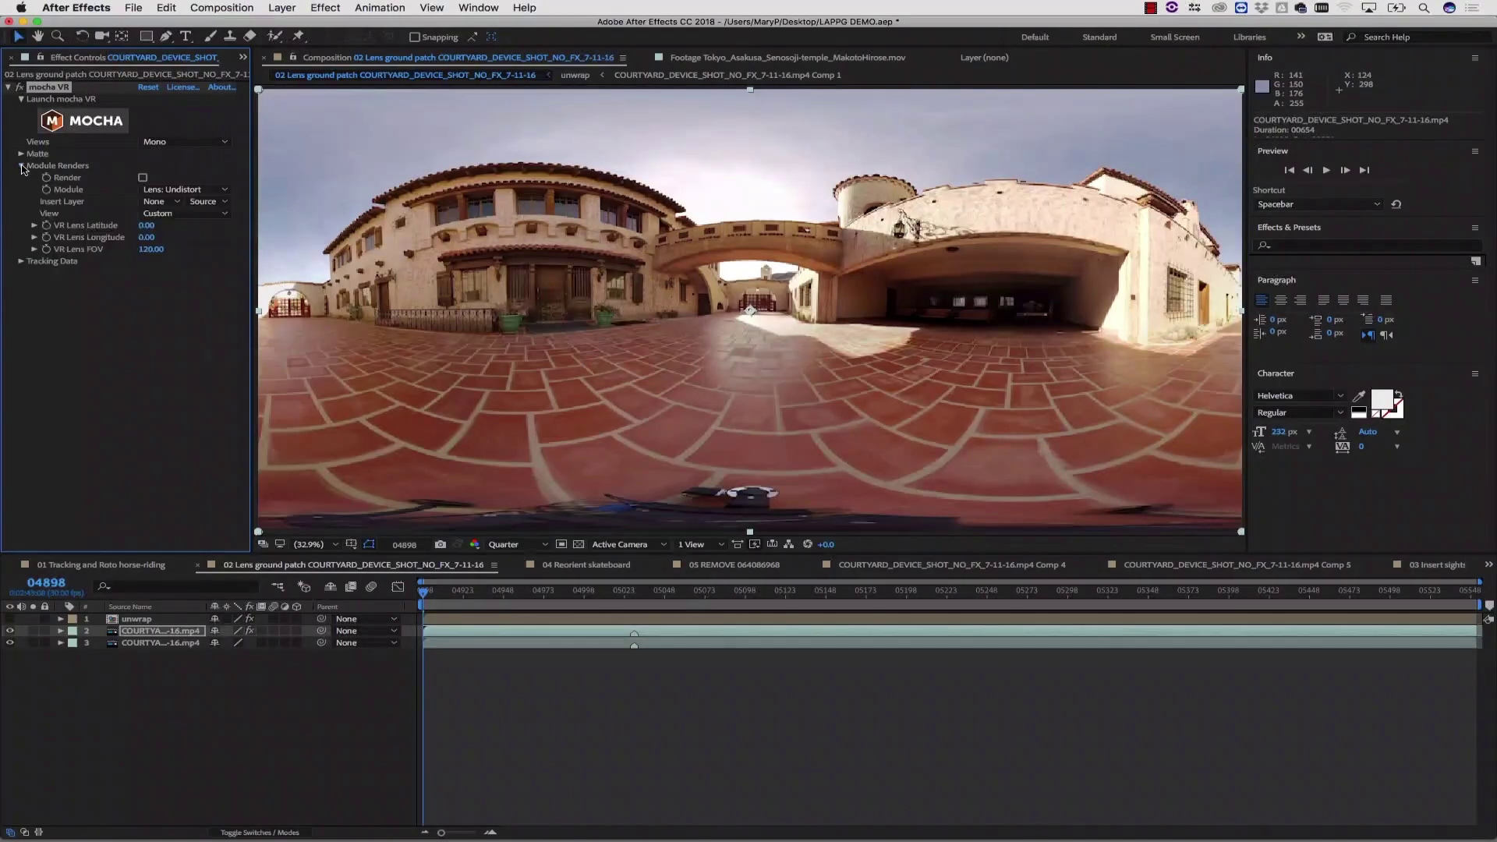
pyautogui.click(144, 178)
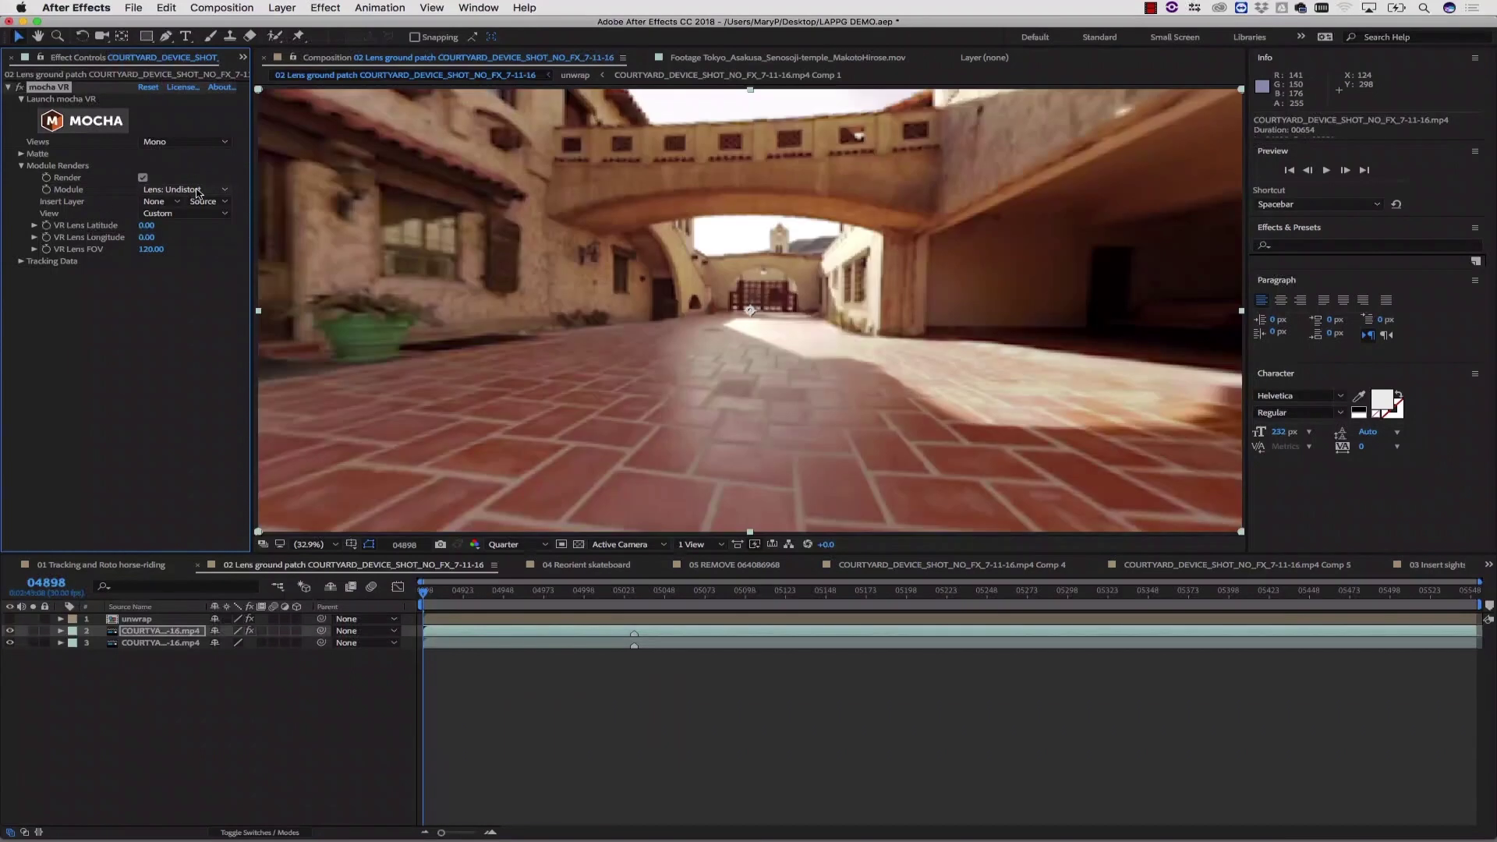
pyautogui.click(198, 190)
pyautogui.click(198, 190)
# Step: Set the VR lens to latitude -90, longitude 7 and FOV 140 for a top-down view
pyautogui.moveTo(148, 226); pyautogui.dragTo(71, 235)
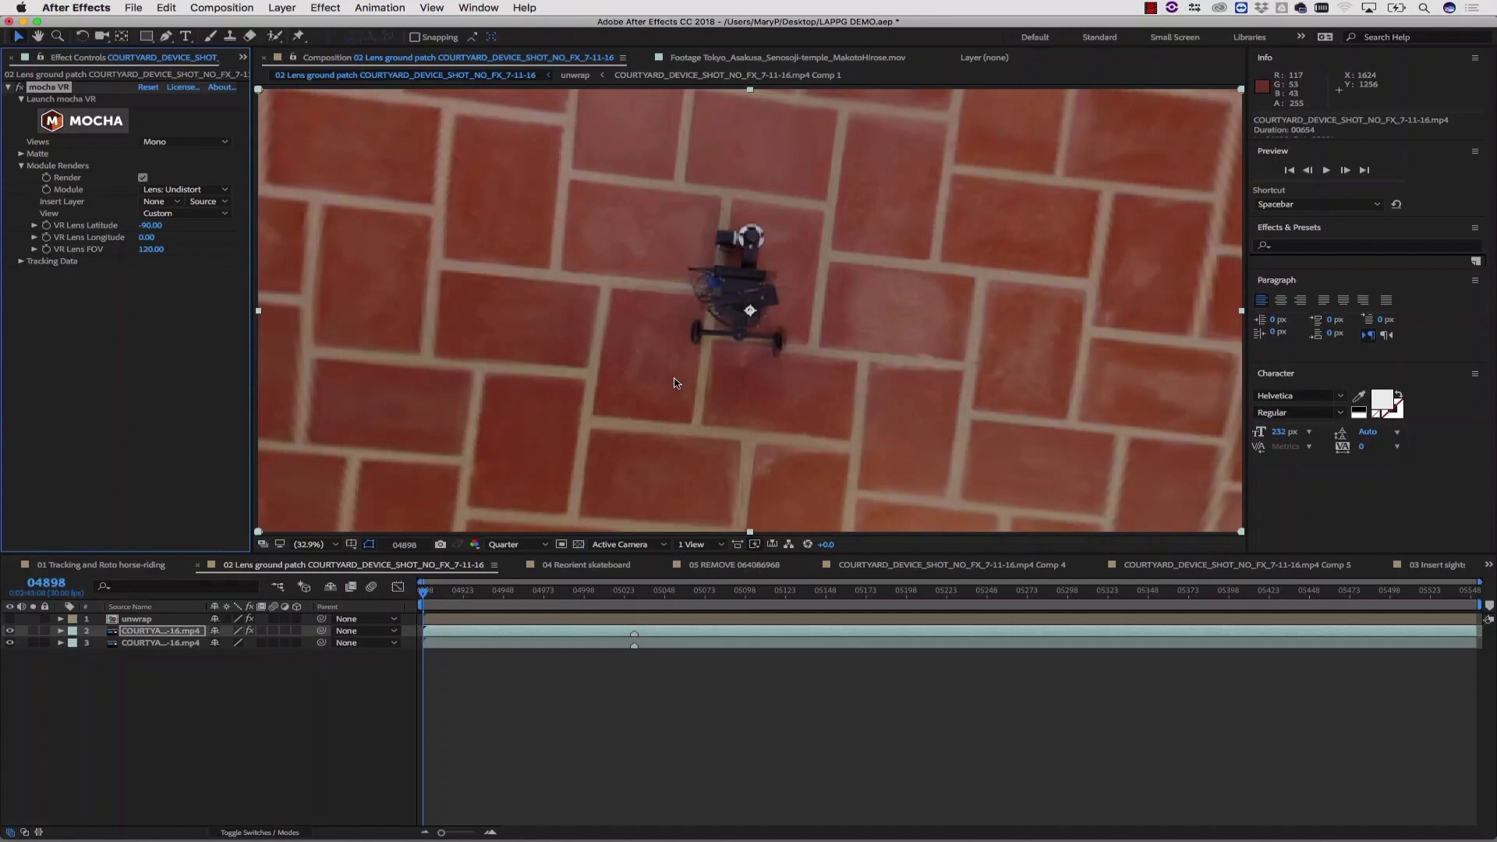
pyautogui.moveTo(152, 243); pyautogui.dragTo(153, 241)
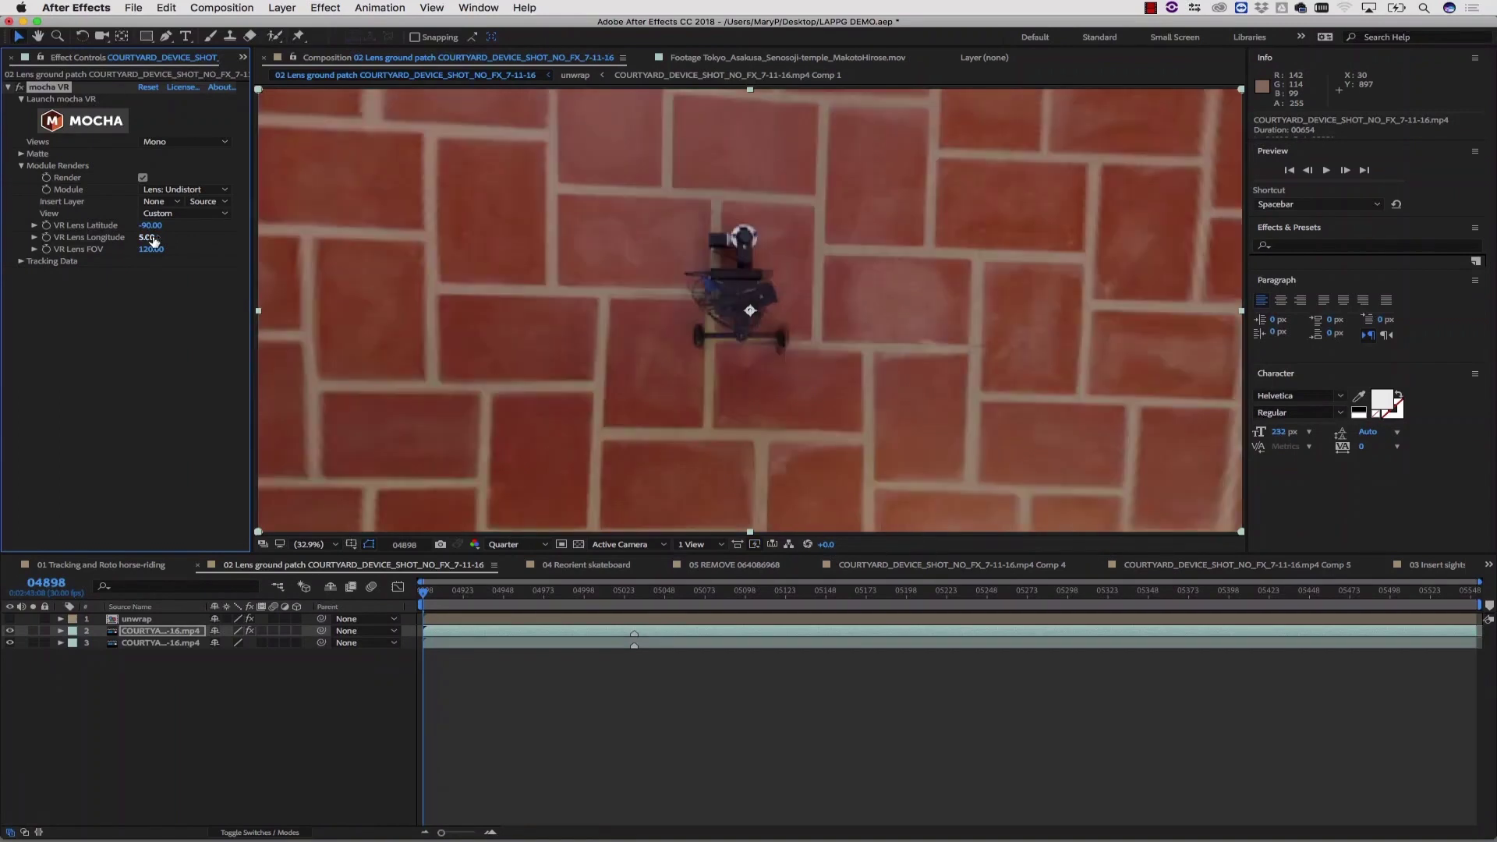
pyautogui.moveTo(154, 237); pyautogui.dragTo(155, 241)
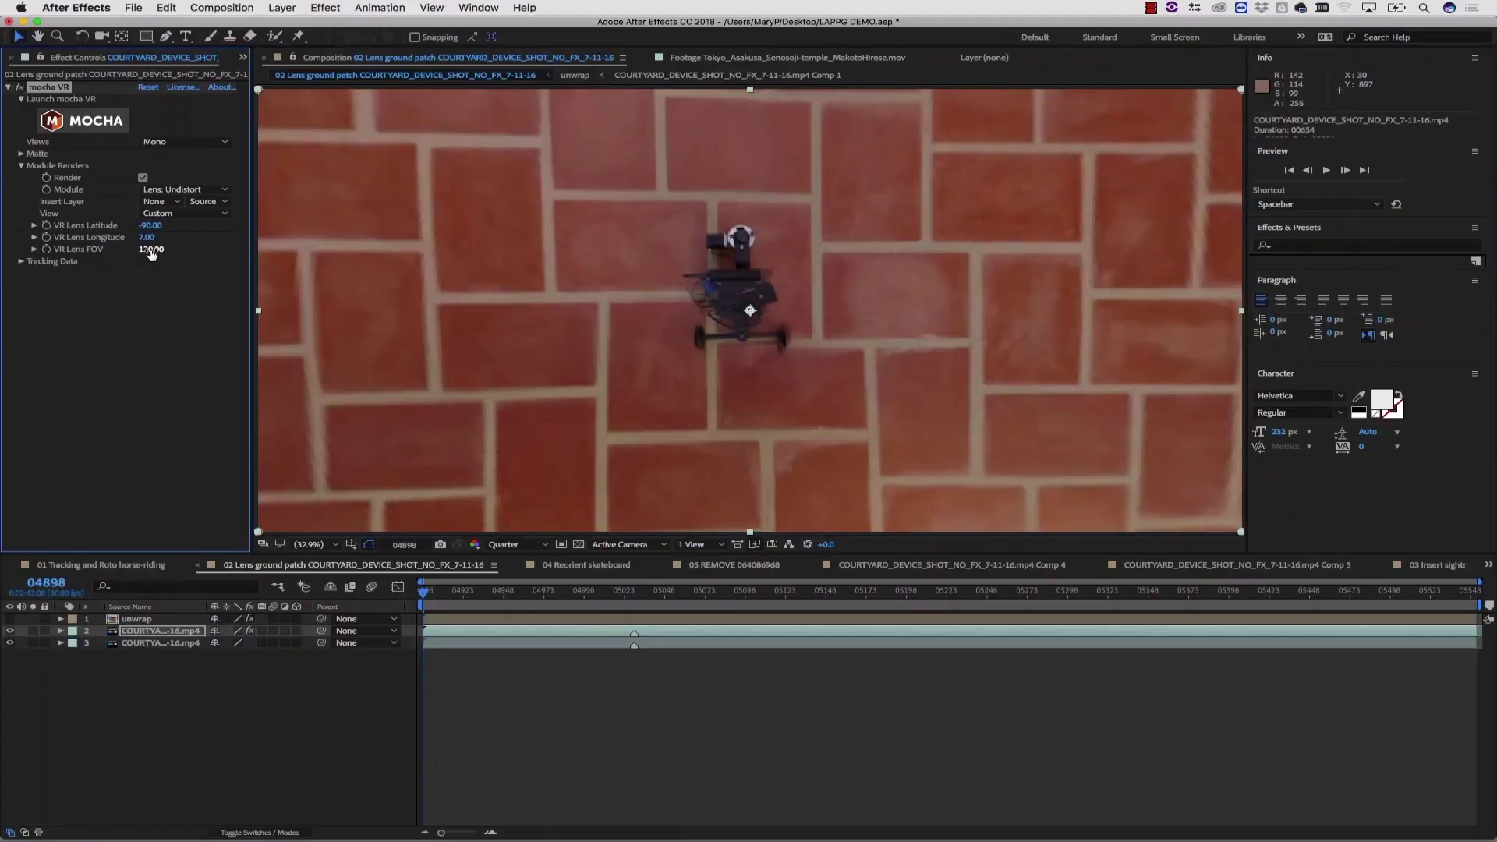
pyautogui.moveTo(151, 249); pyautogui.dragTo(157, 242)
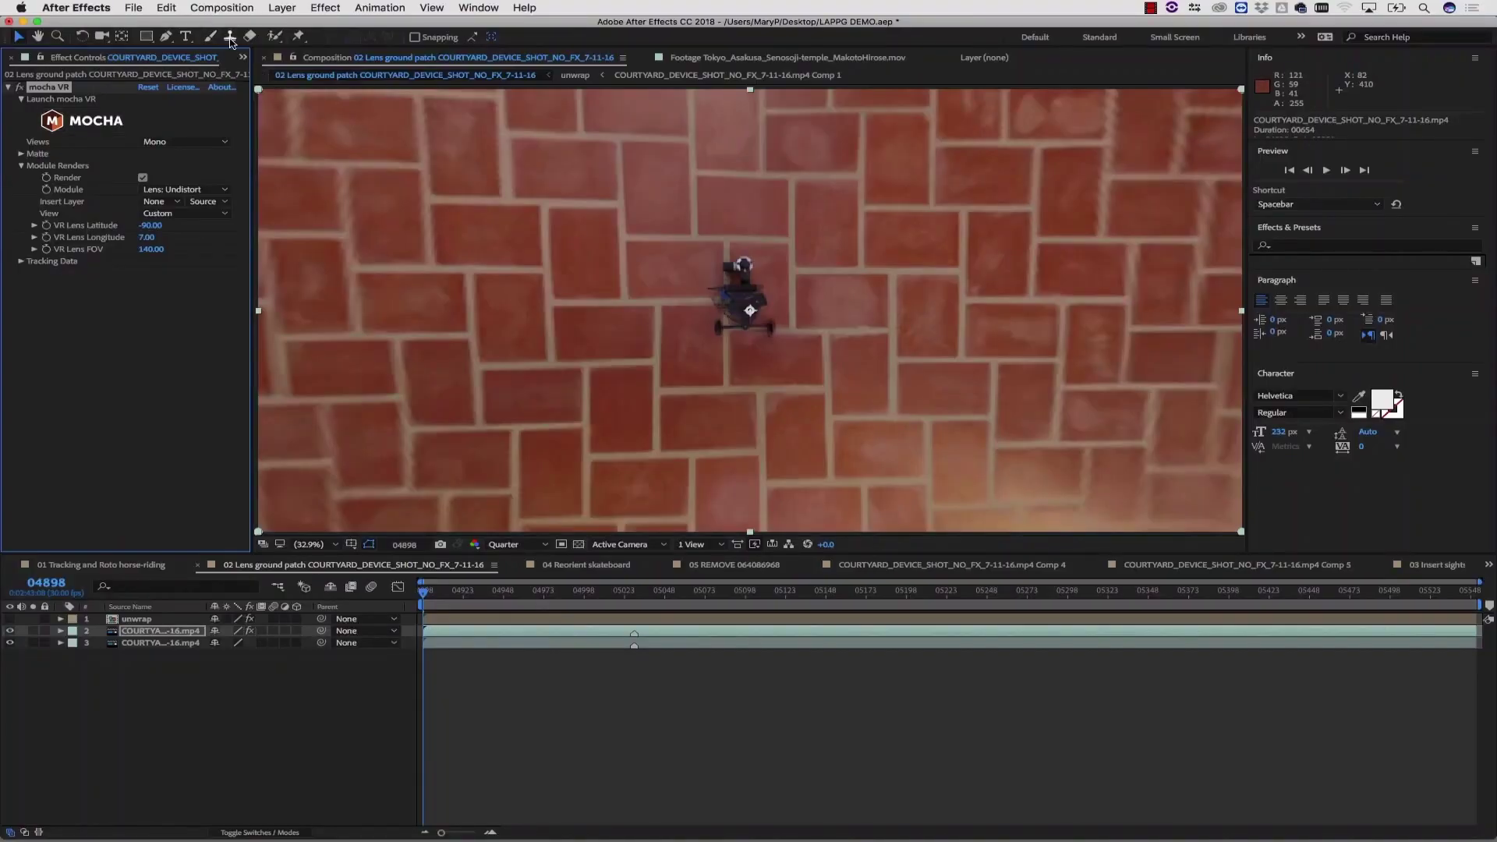
# Step: Pre-compose the mocha VR layer into a new Comp 6, moving all attributes
pyautogui.click(232, 35)
pyautogui.click(18, 35)
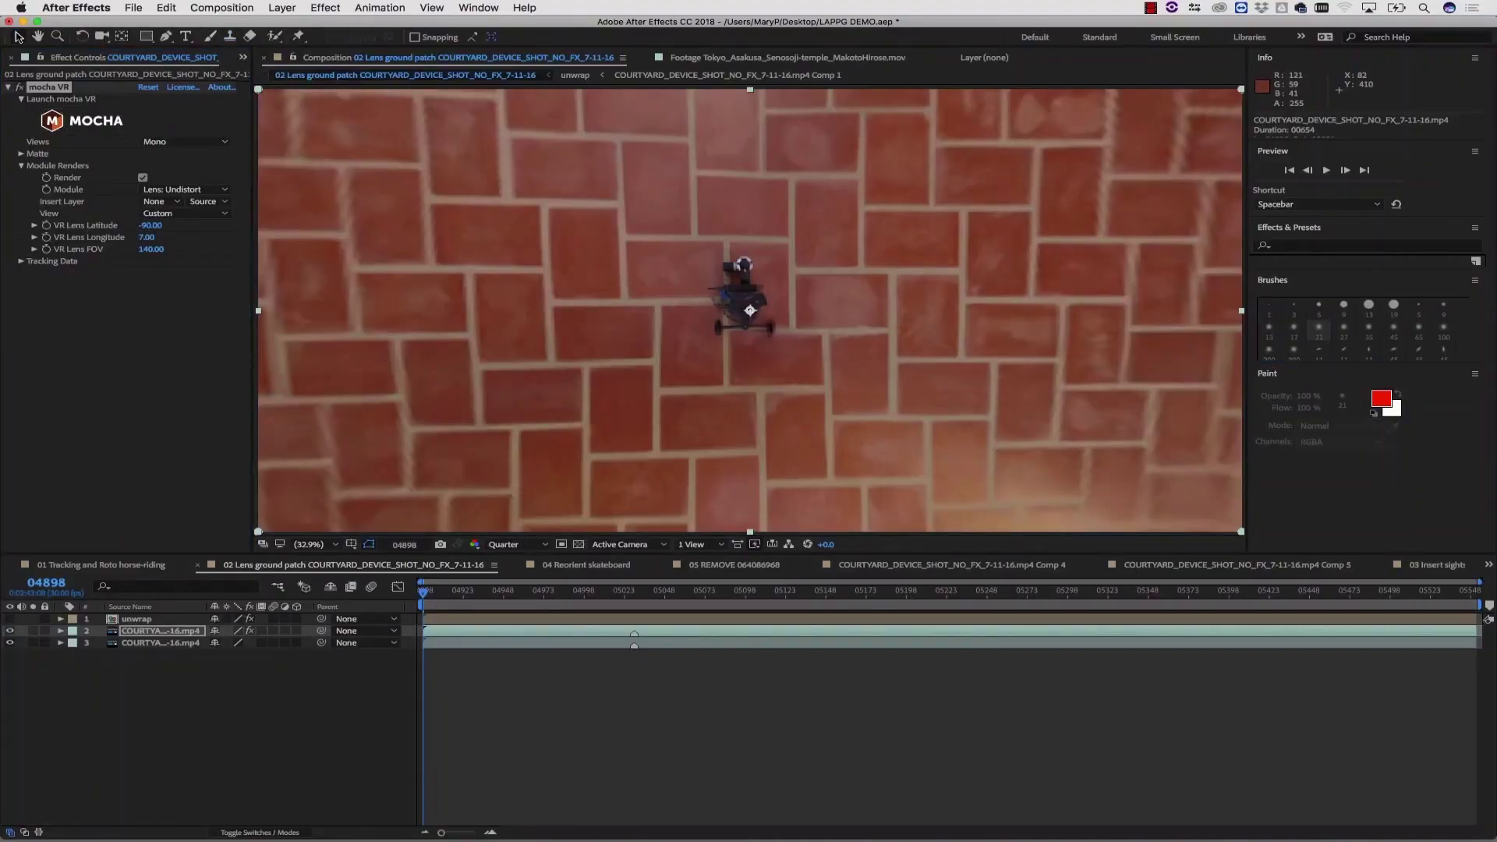
pyautogui.click(151, 631)
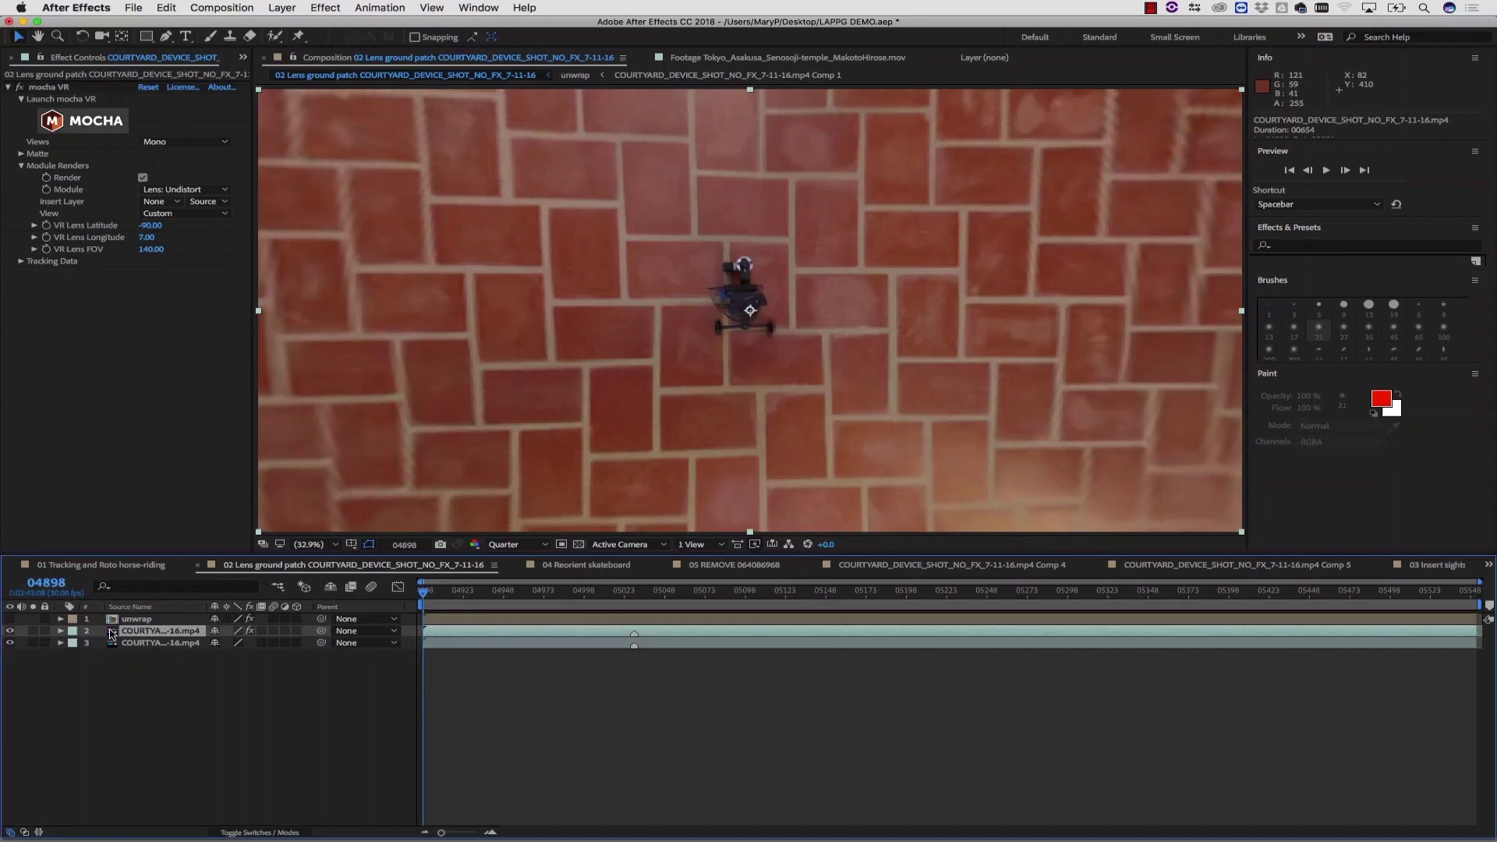
pyautogui.click(53, 87)
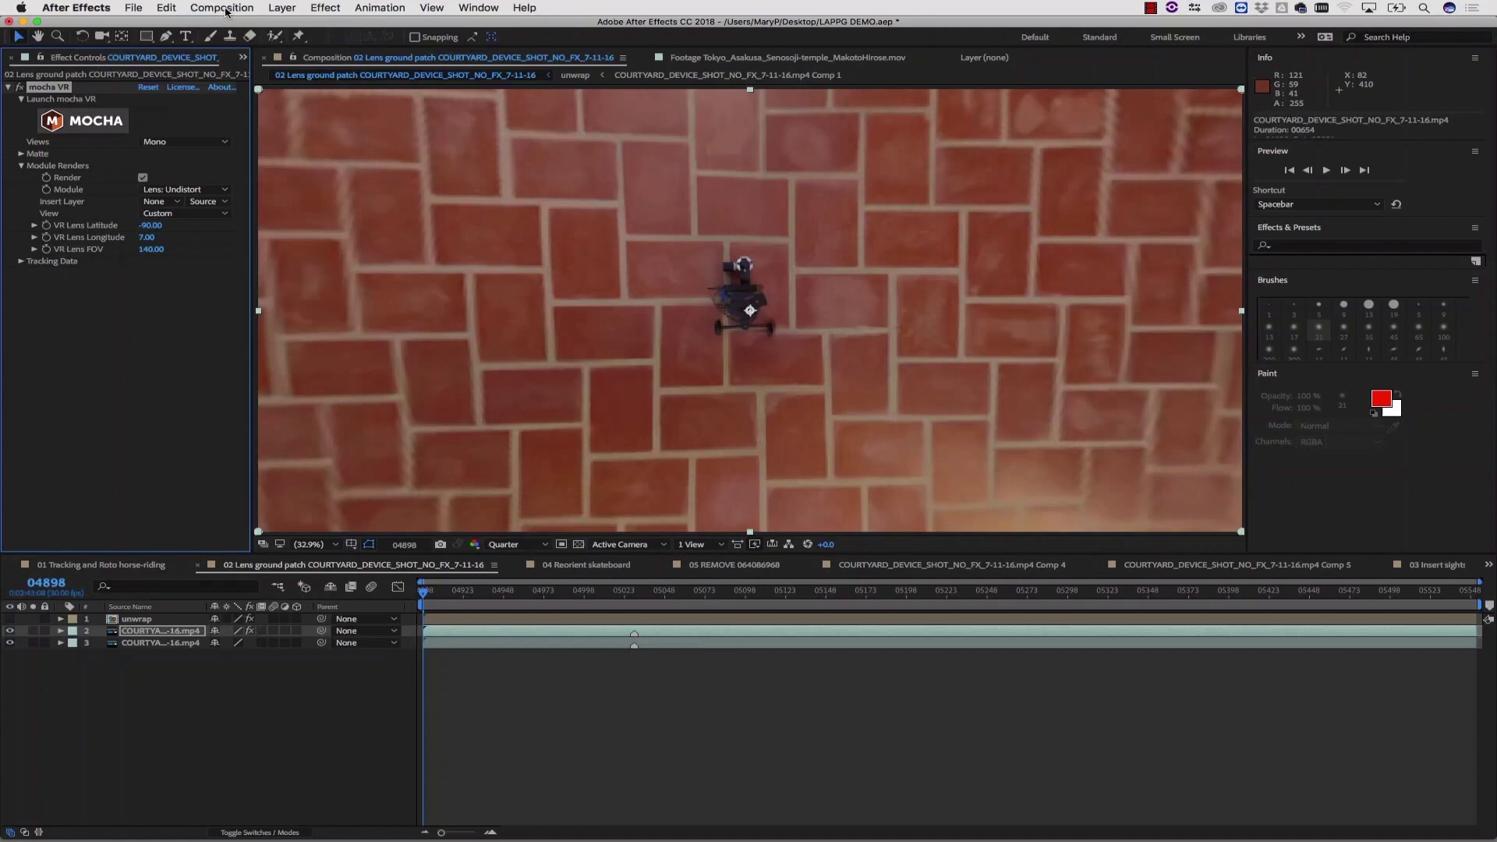
pyautogui.click(272, 7)
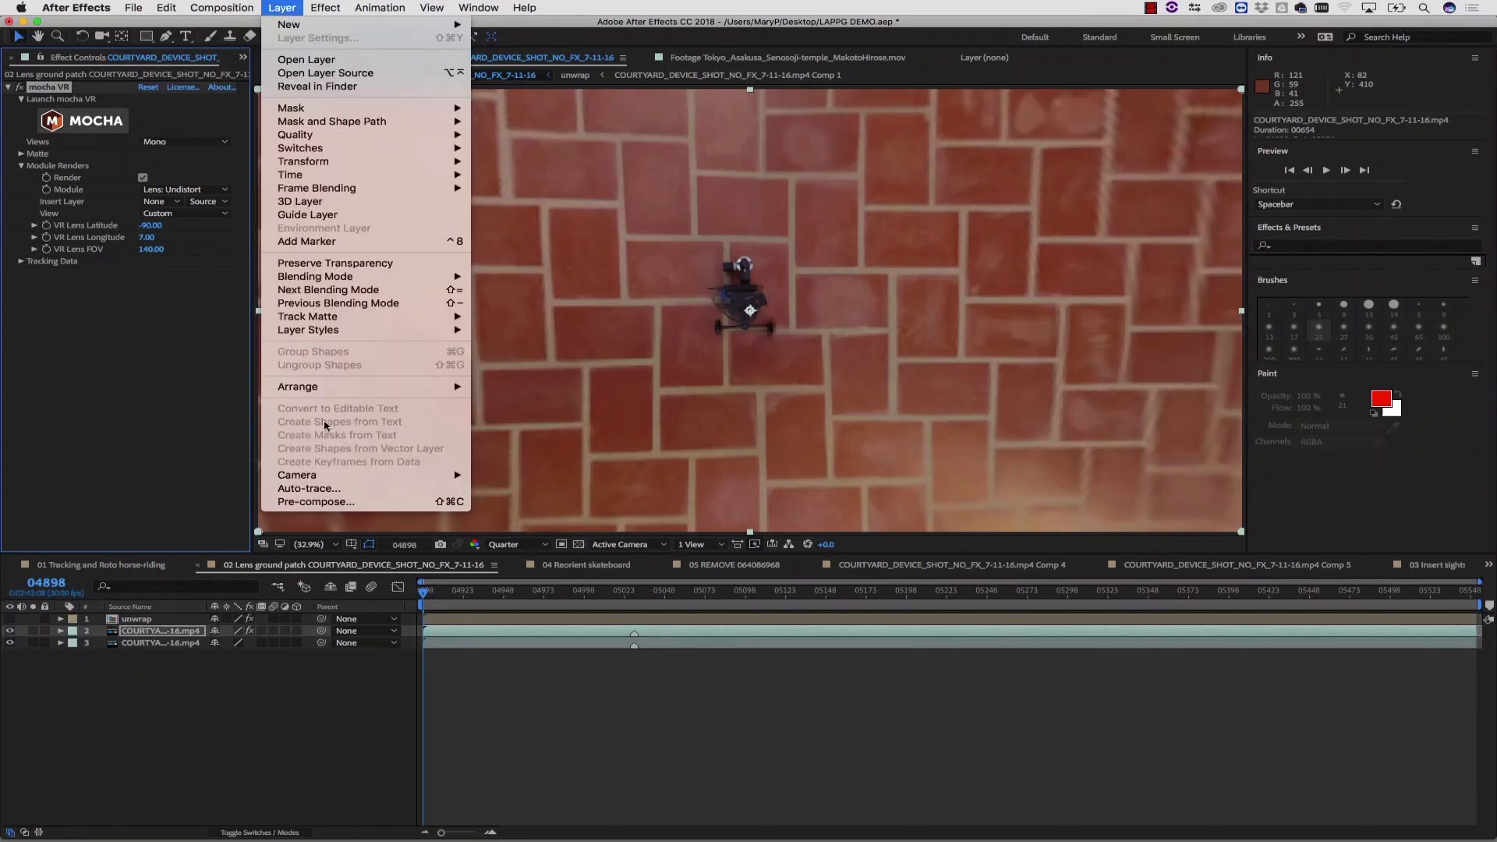
pyautogui.click(326, 509)
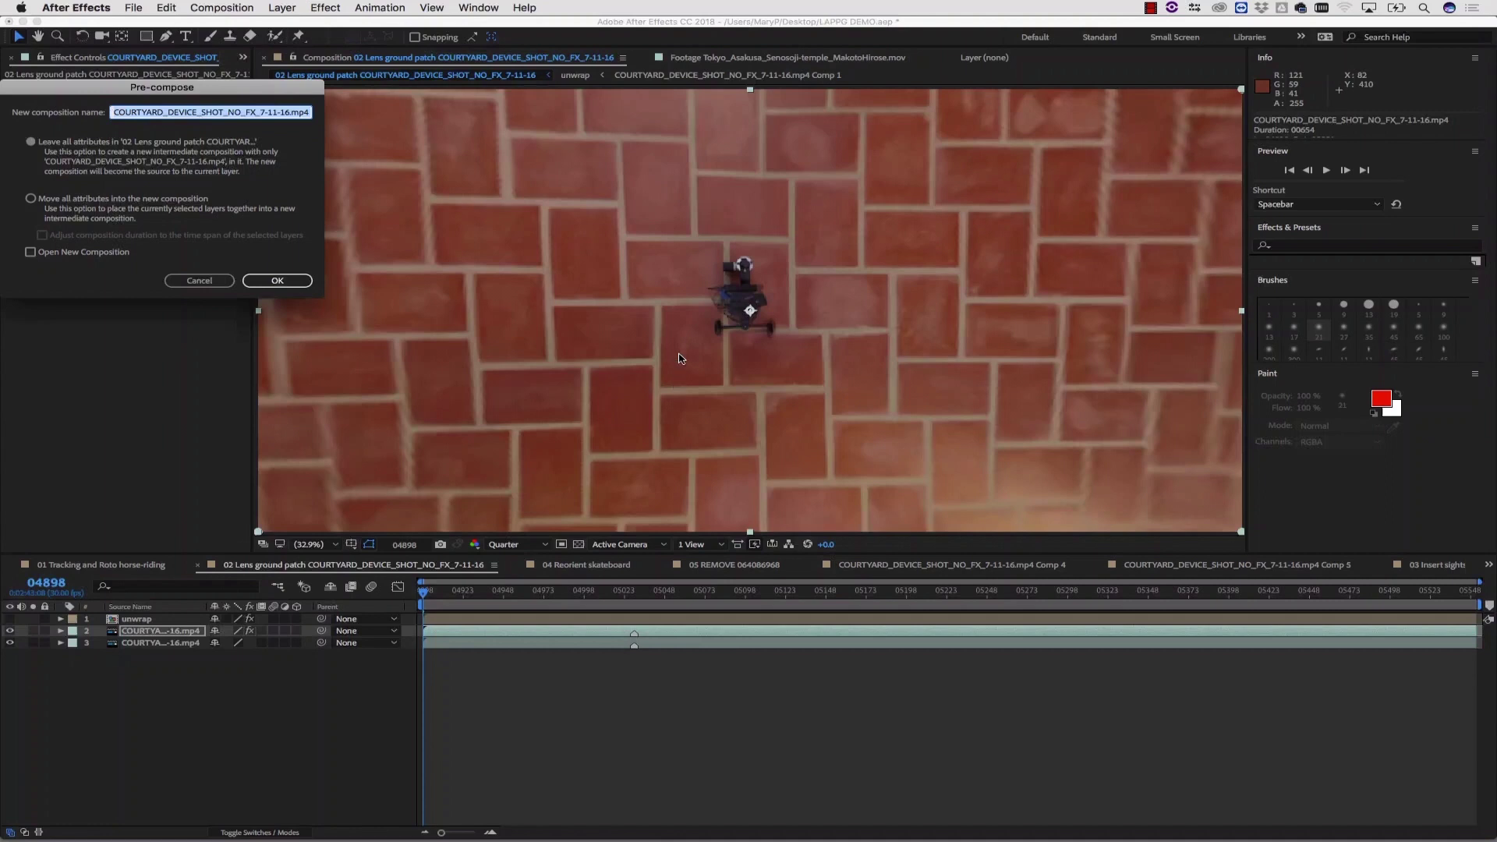
pyautogui.click(53, 203)
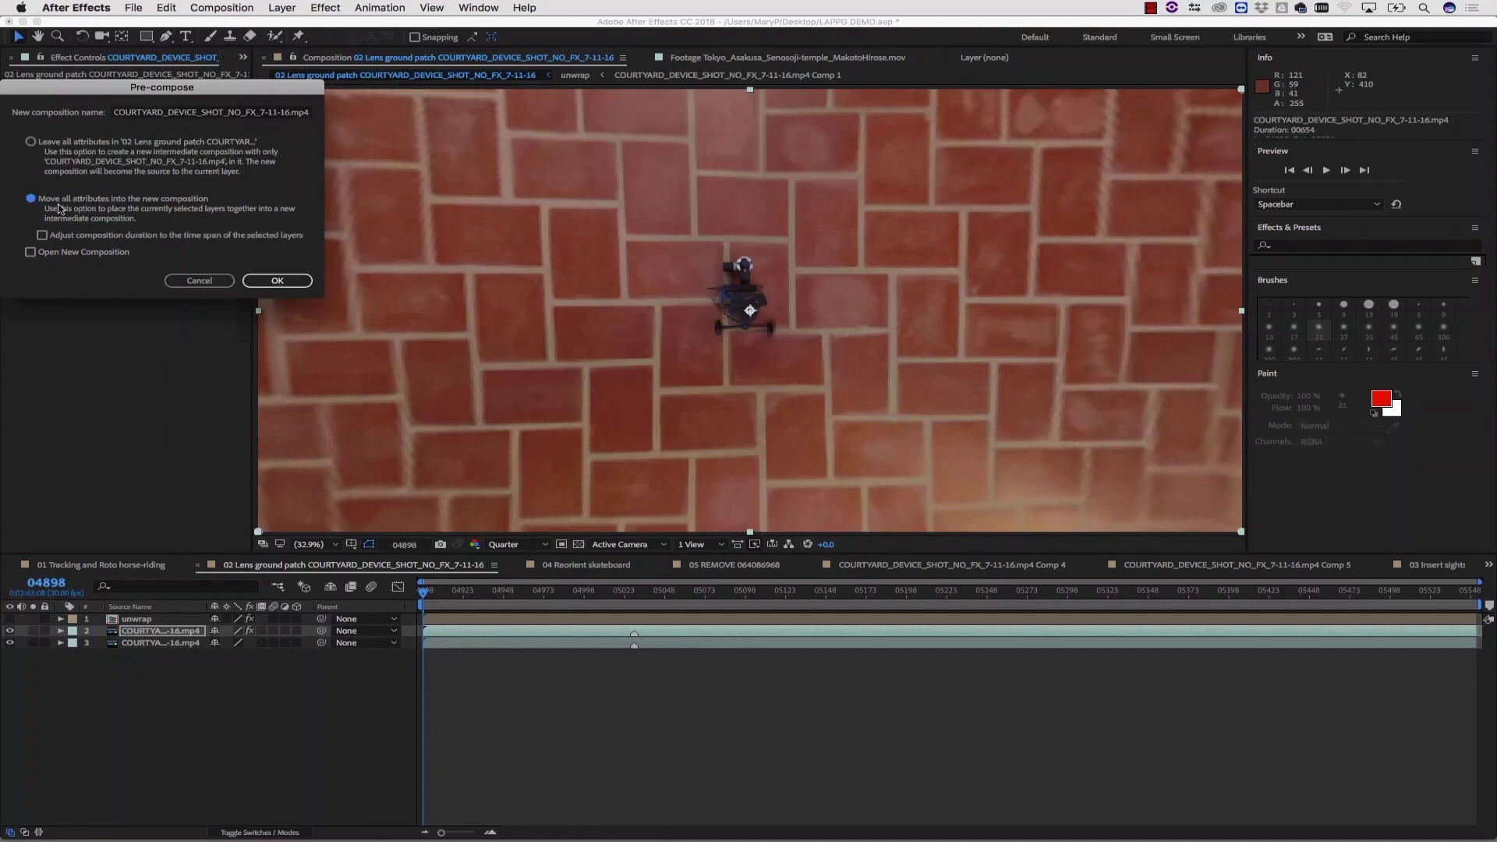
pyautogui.click(256, 280)
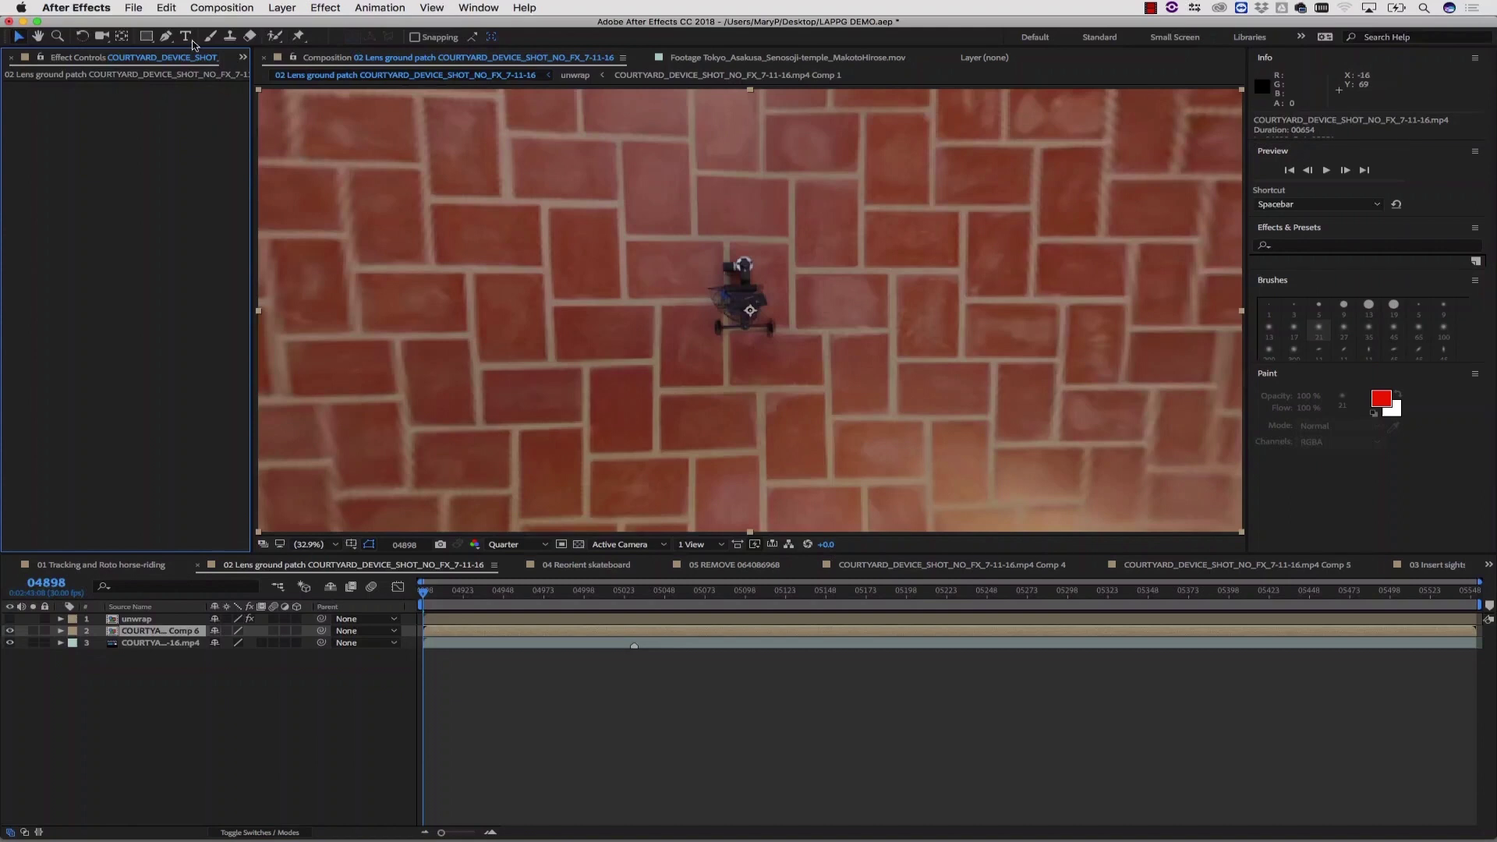
# Step: With a size-200 Clone Stamp brush, paint nearby floor tiles over the camera rig
pyautogui.click(227, 37)
pyautogui.doubleClick(787, 292)
pyautogui.scroll(-1, 1410, 332)
pyautogui.click(1276, 341)
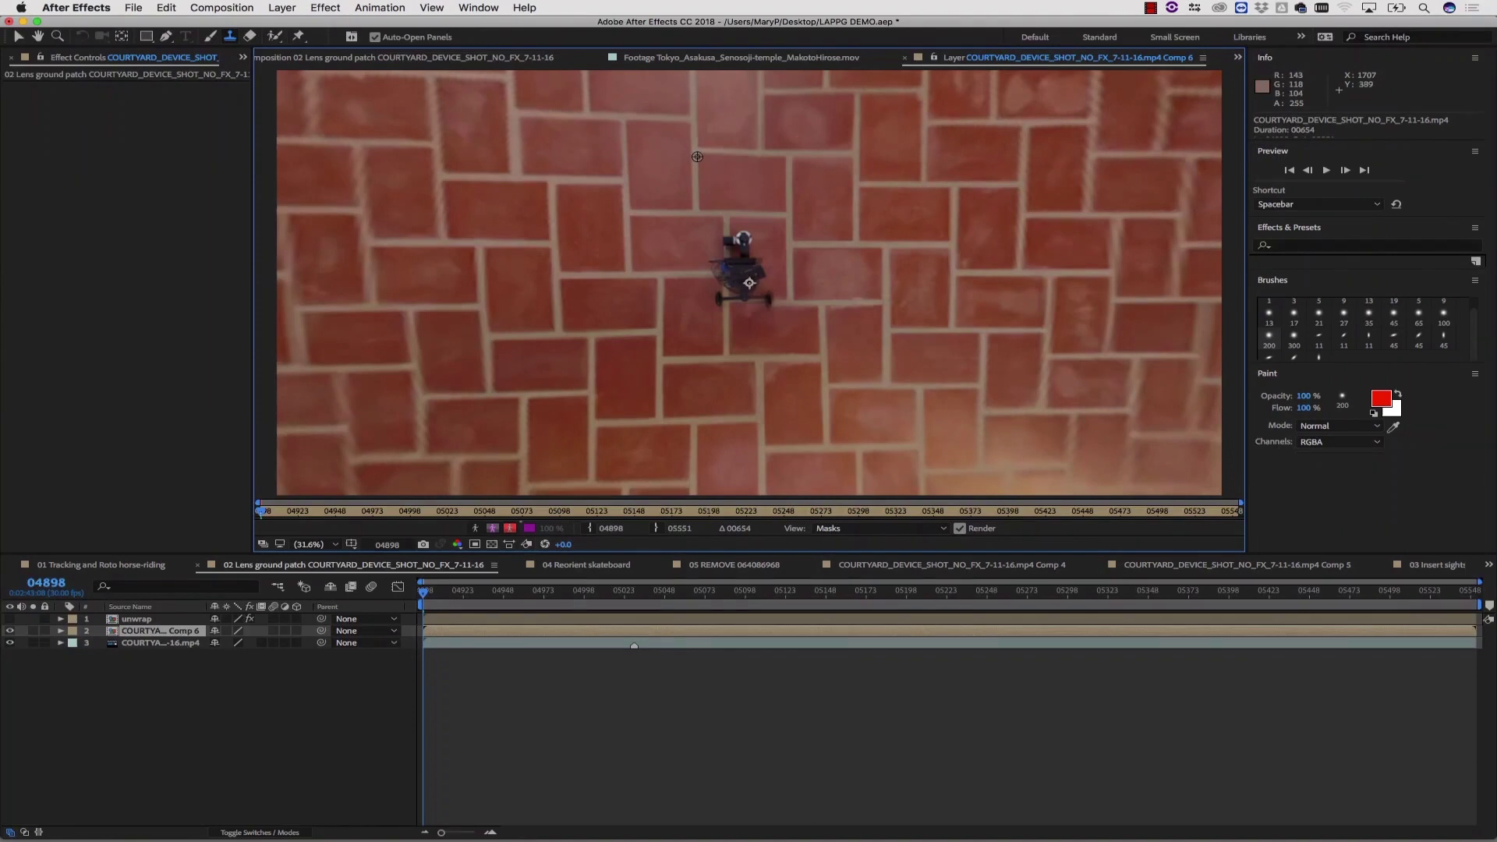
pyautogui.keyDown('alt'); pyautogui.click(853, 156); pyautogui.keyUp('alt')
pyautogui.moveTo(779, 210)
pyautogui.mouseDown()
pyautogui.moveTo(723, 293)
pyautogui.moveTo(762, 290)
pyautogui.moveTo(754, 279)
pyautogui.moveTo(767, 298)
pyautogui.moveTo(750, 299)
pyautogui.moveTo(733, 232)
pyautogui.moveTo(769, 276)
pyautogui.moveTo(736, 305)
pyautogui.moveTo(776, 294)
pyautogui.moveTo(734, 301)
pyautogui.moveTo(722, 244)
pyautogui.moveTo(729, 224)
pyautogui.moveTo(786, 220)
pyautogui.moveTo(787, 244)
pyautogui.moveTo(732, 227)
pyautogui.moveTo(745, 271)
pyautogui.moveTo(785, 281)
pyautogui.moveTo(782, 245)
pyautogui.moveTo(751, 282)
pyautogui.moveTo(702, 277)
pyautogui.mouseUp()
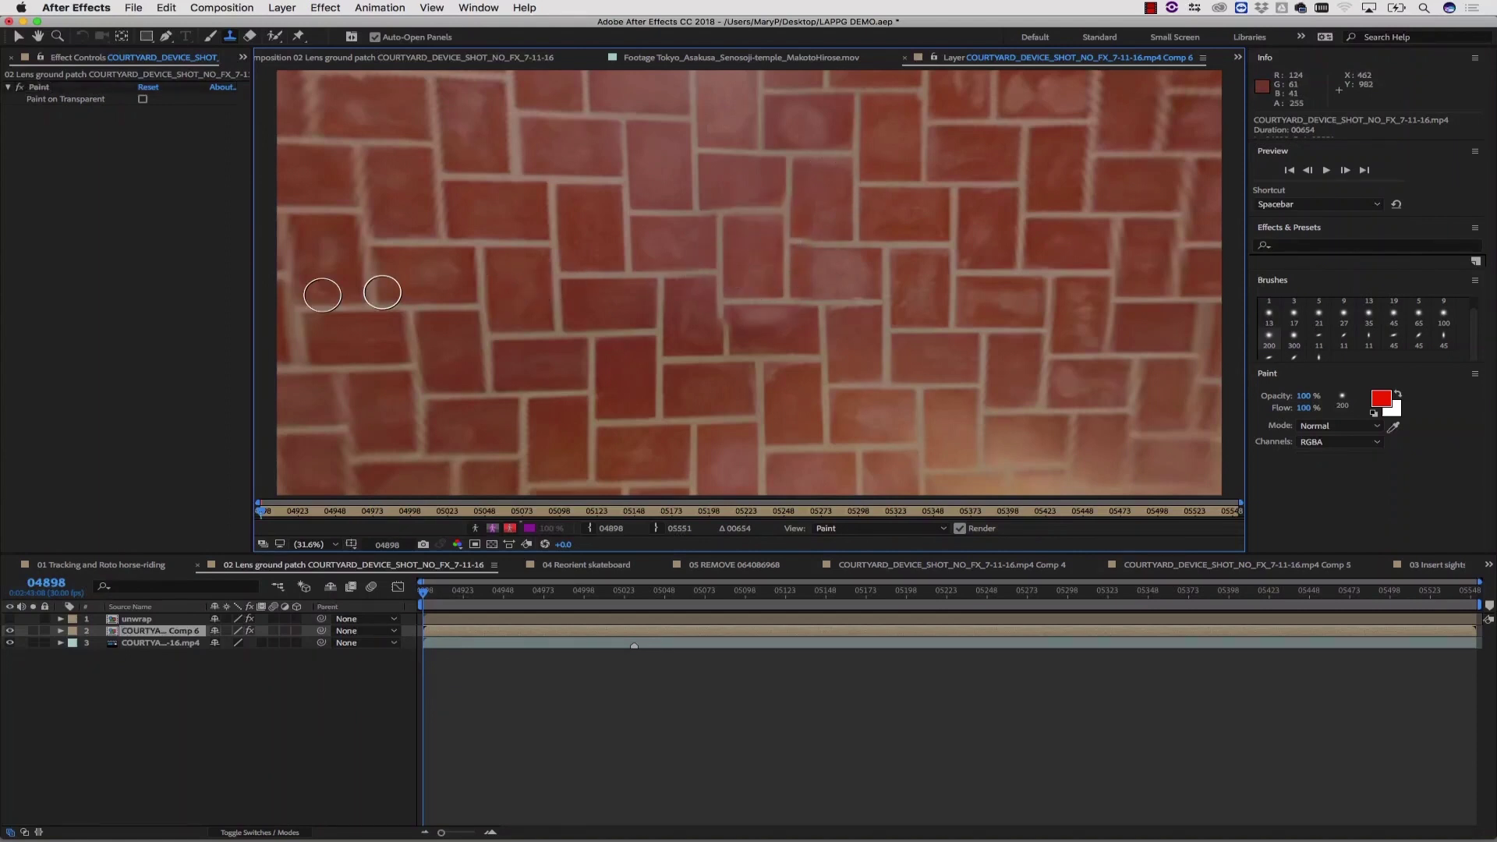
# Step: Nudge the clone stroke slightly down and to the right
pyautogui.click(19, 37)
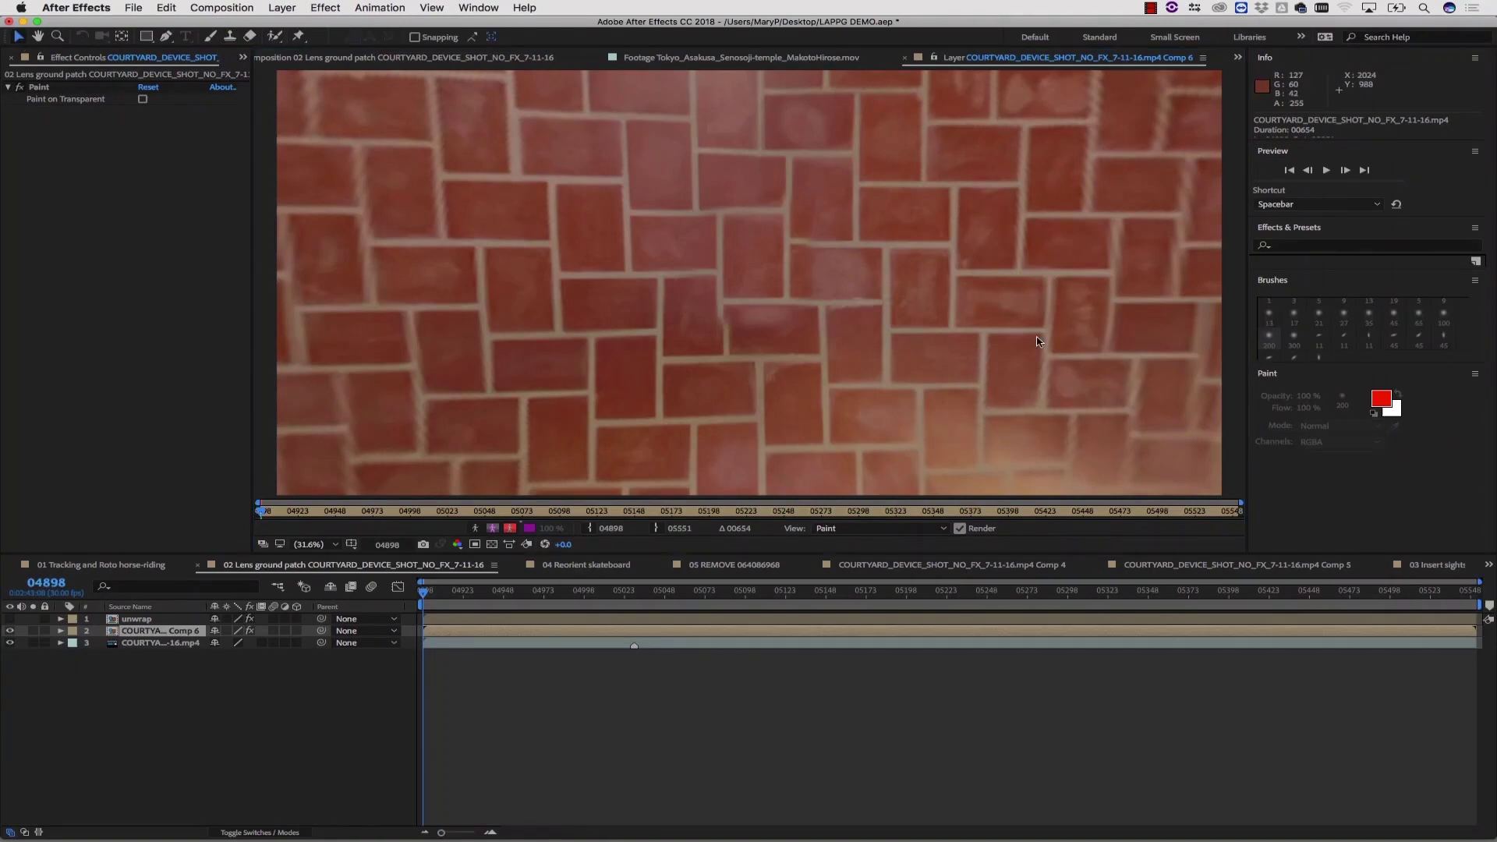
pyautogui.click(784, 249)
pyautogui.moveTo(784, 249); pyautogui.dragTo(786, 251)
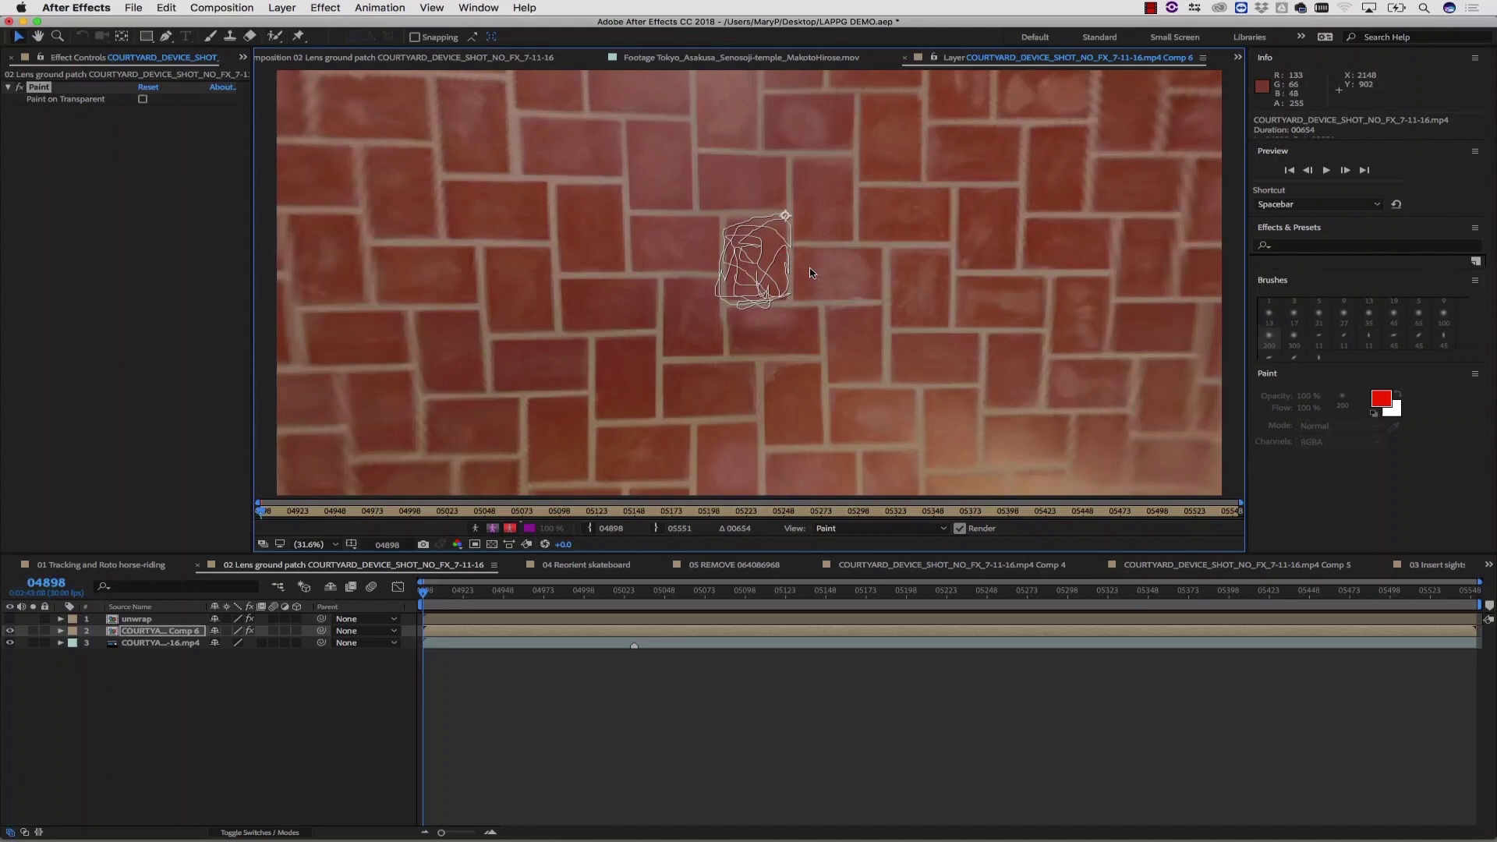
# Step: Expand the Comp 6 layer down to the Paint effect's Clone 1 stroke
pyautogui.click(61, 632)
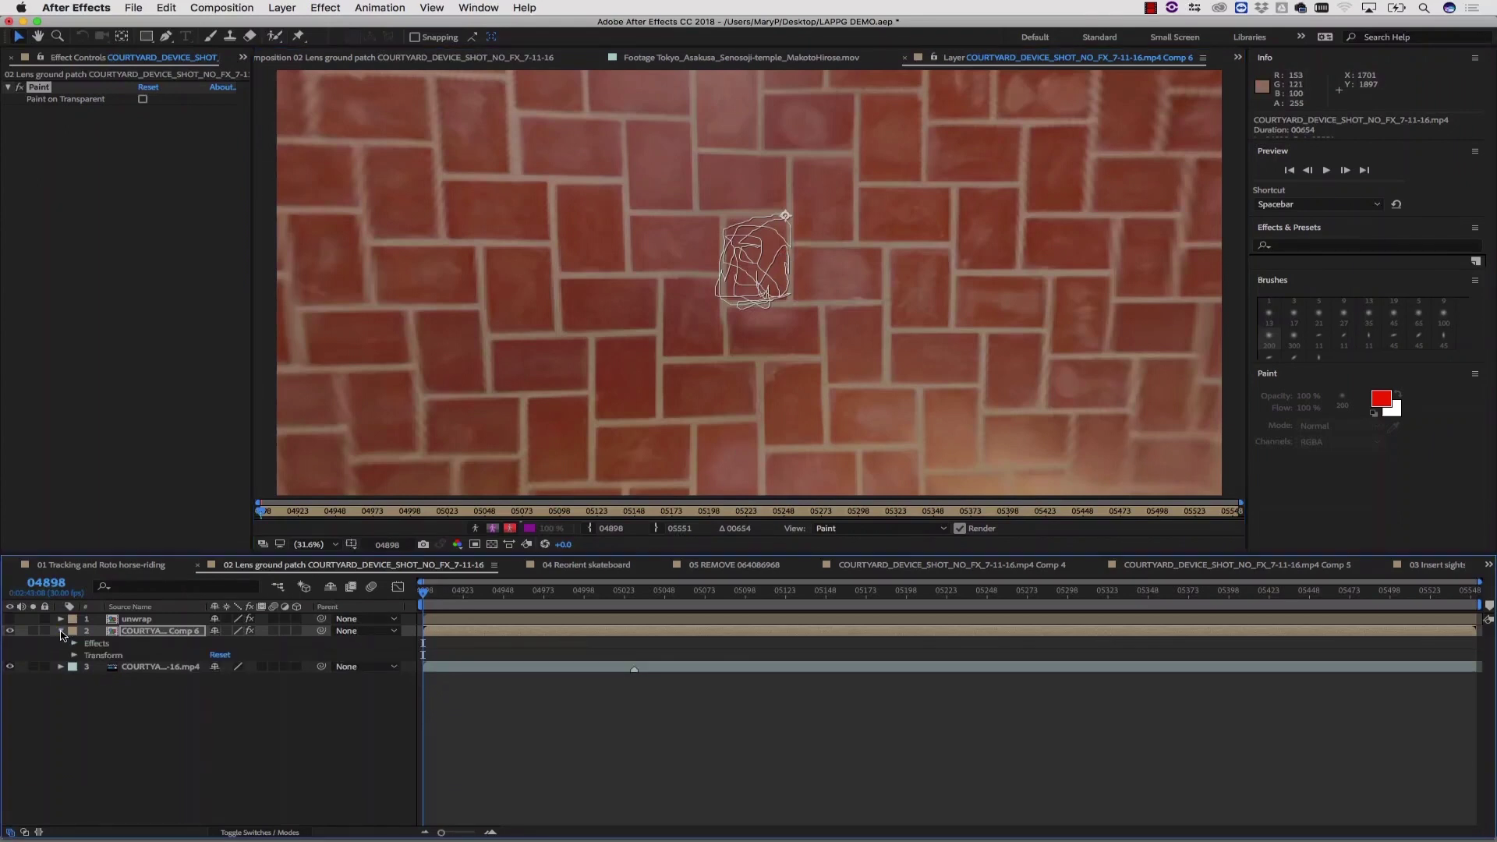
pyautogui.click(73, 644)
pyautogui.click(86, 656)
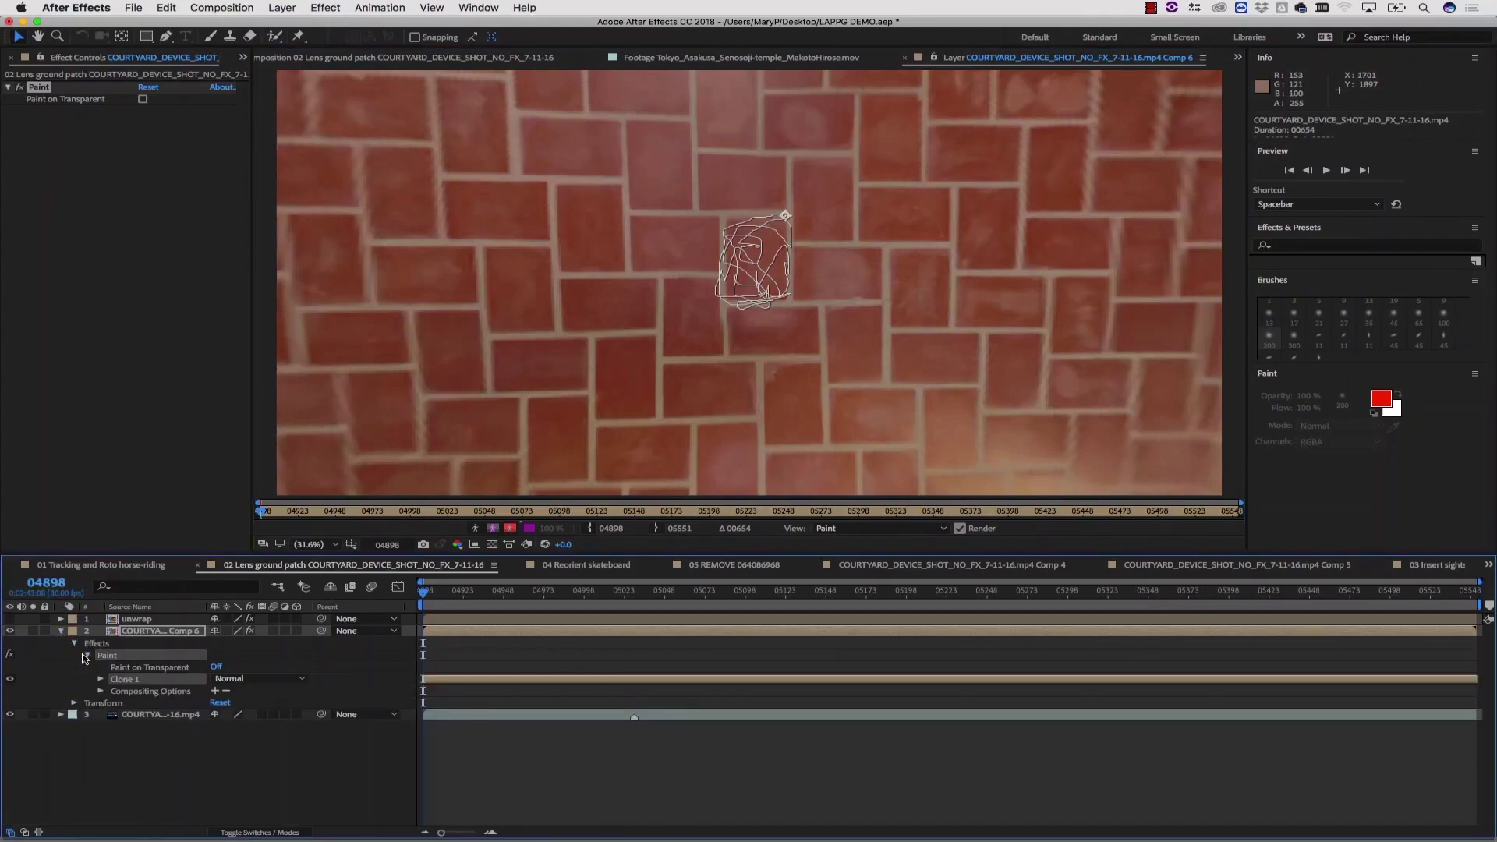
pyautogui.click(100, 680)
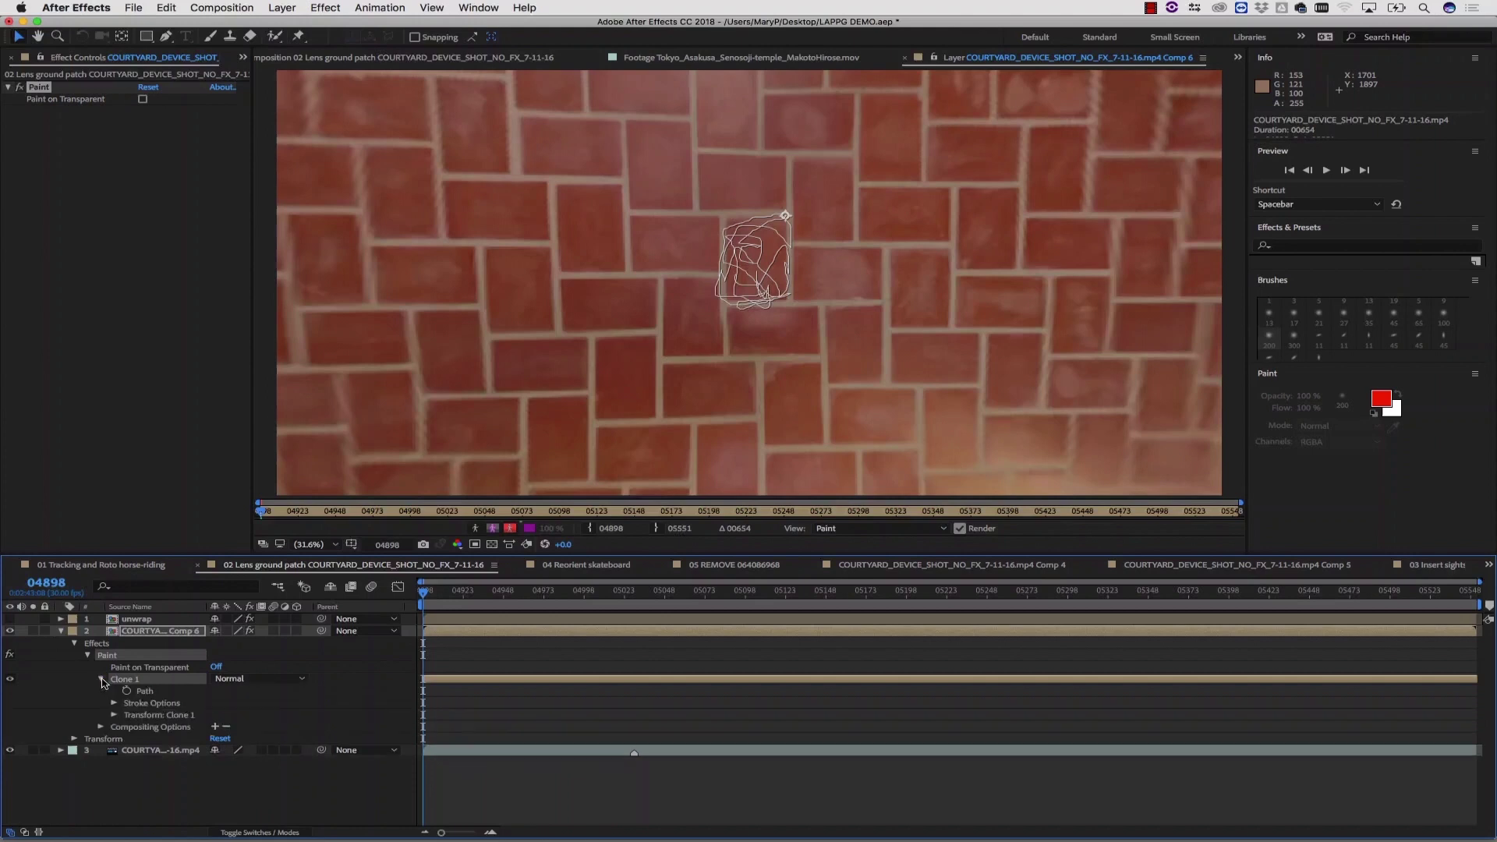
# Step: Check the patch at frames 04913 and 05223, then return to the start
pyautogui.click(445, 593)
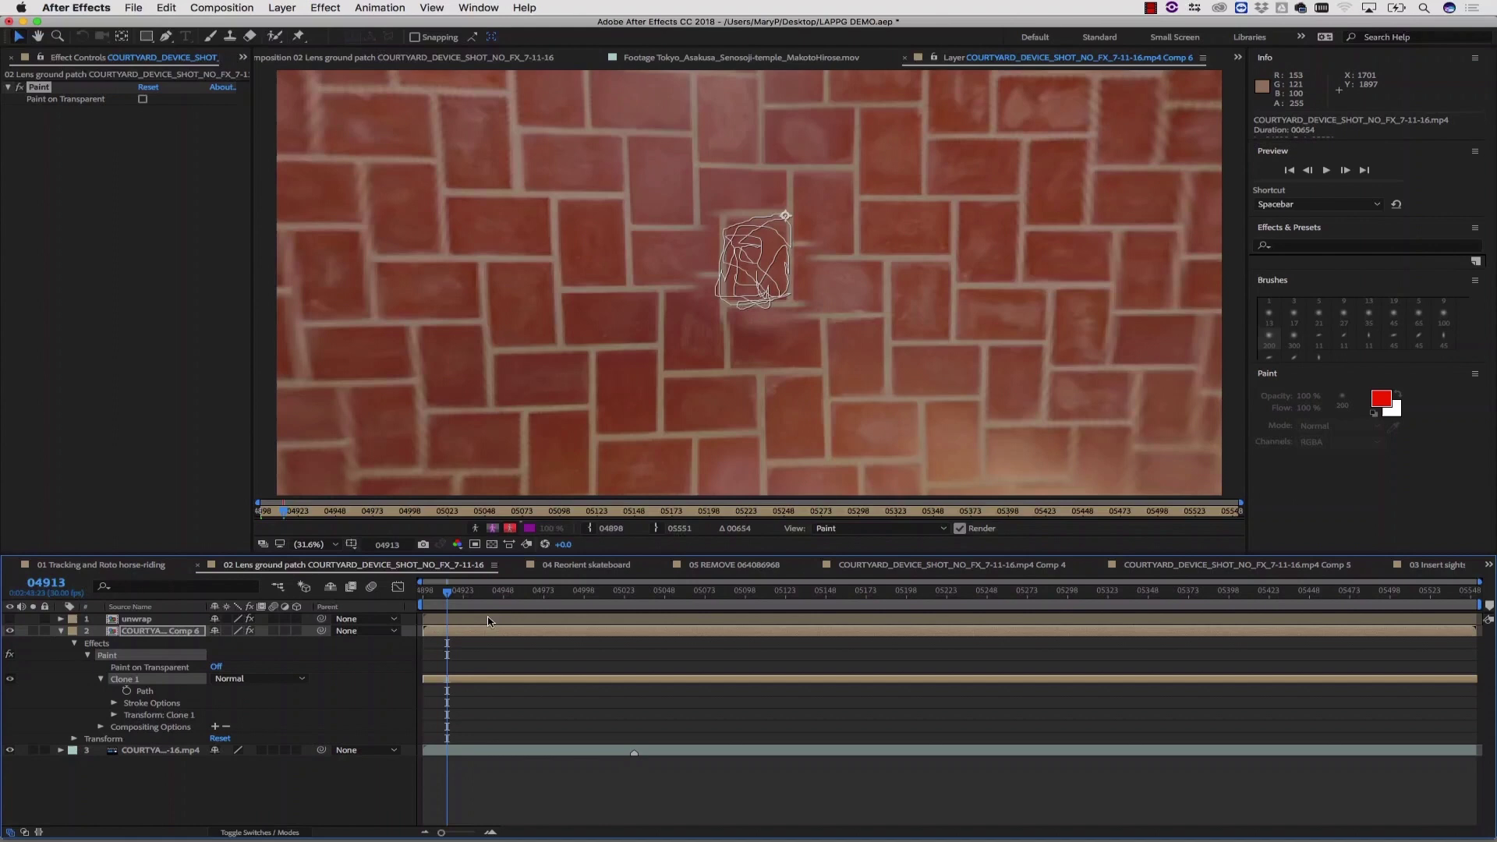
pyautogui.moveTo(592, 598); pyautogui.dragTo(946, 593)
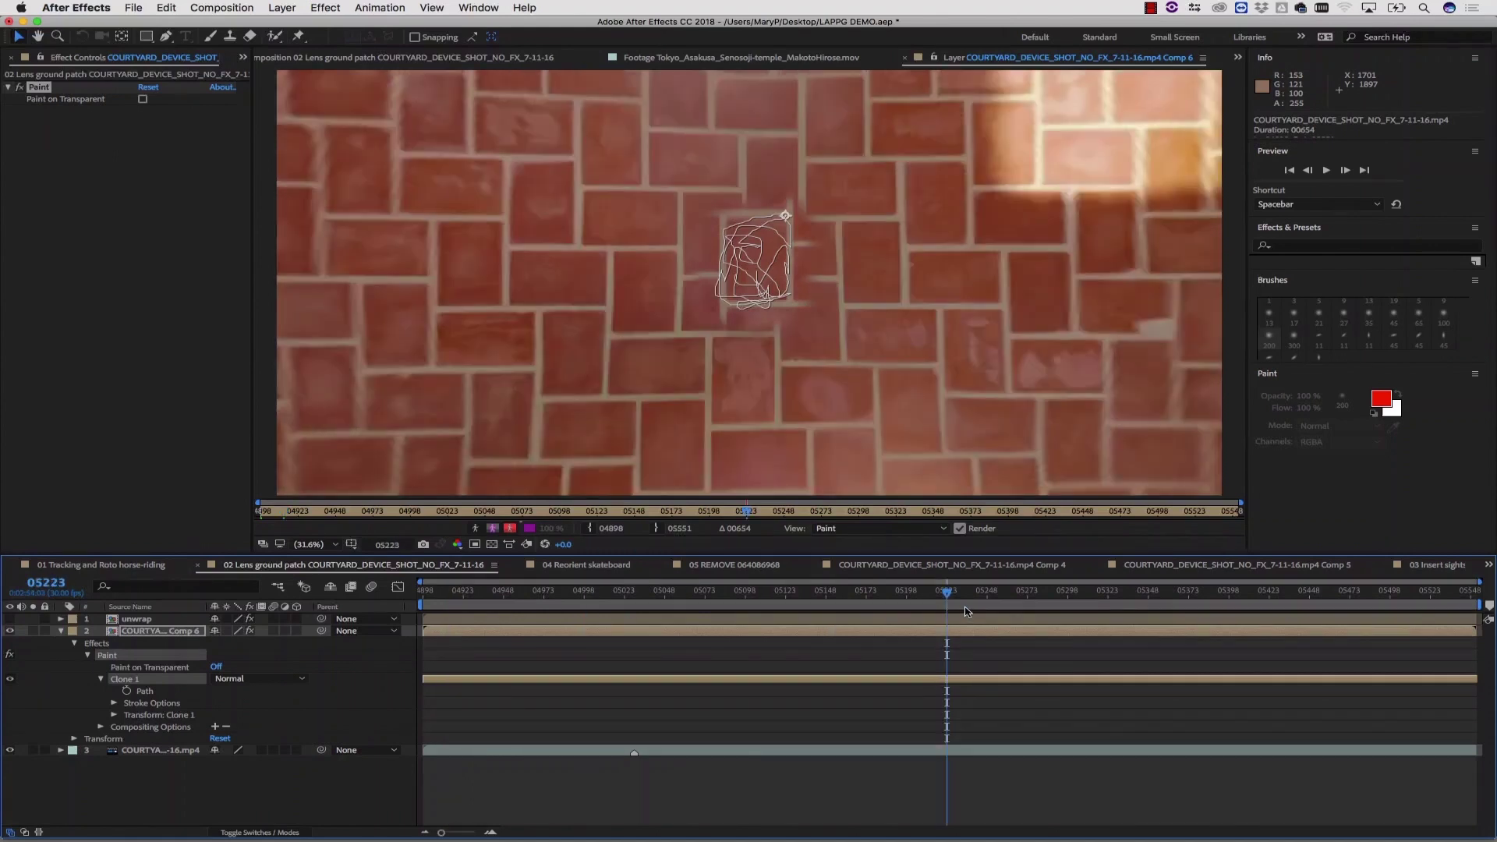
pyautogui.press('Home')
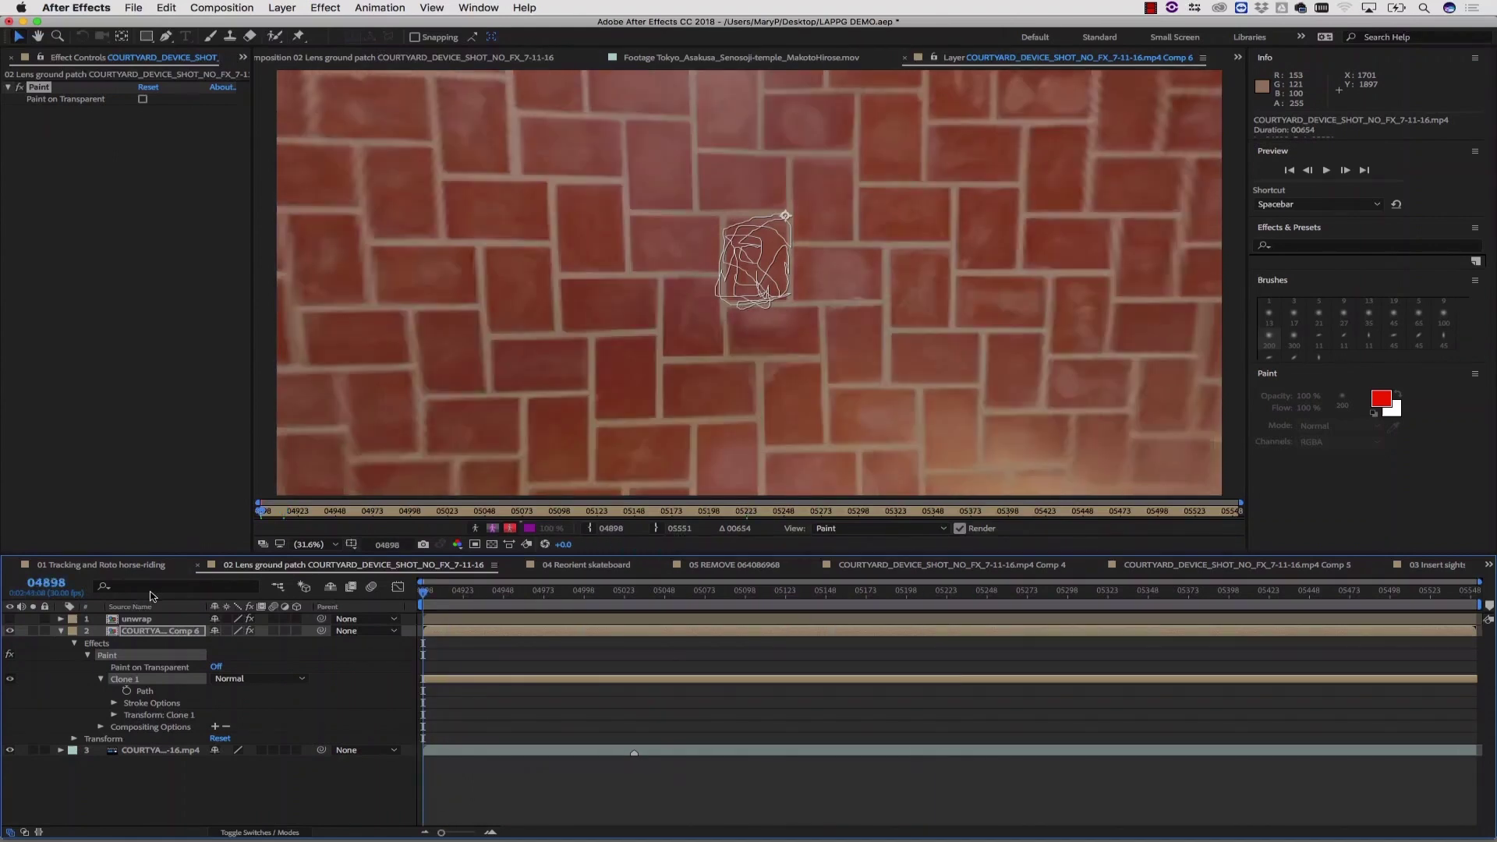
# Step: Pre-compose the painted Comp 6 layer into a new Comp 7, moving all attributes
pyautogui.click(158, 632)
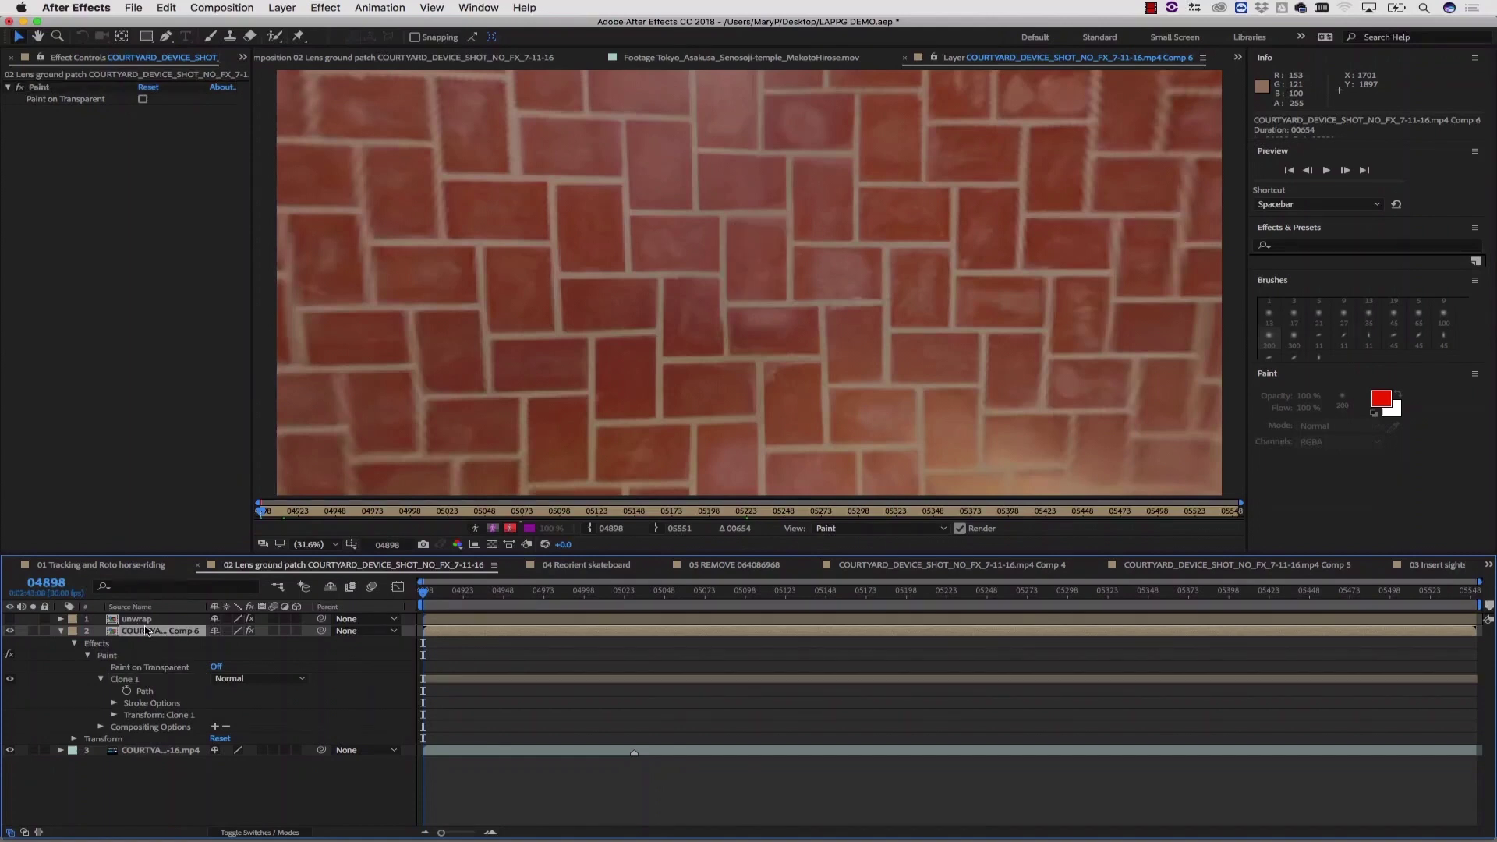
pyautogui.click(281, 8)
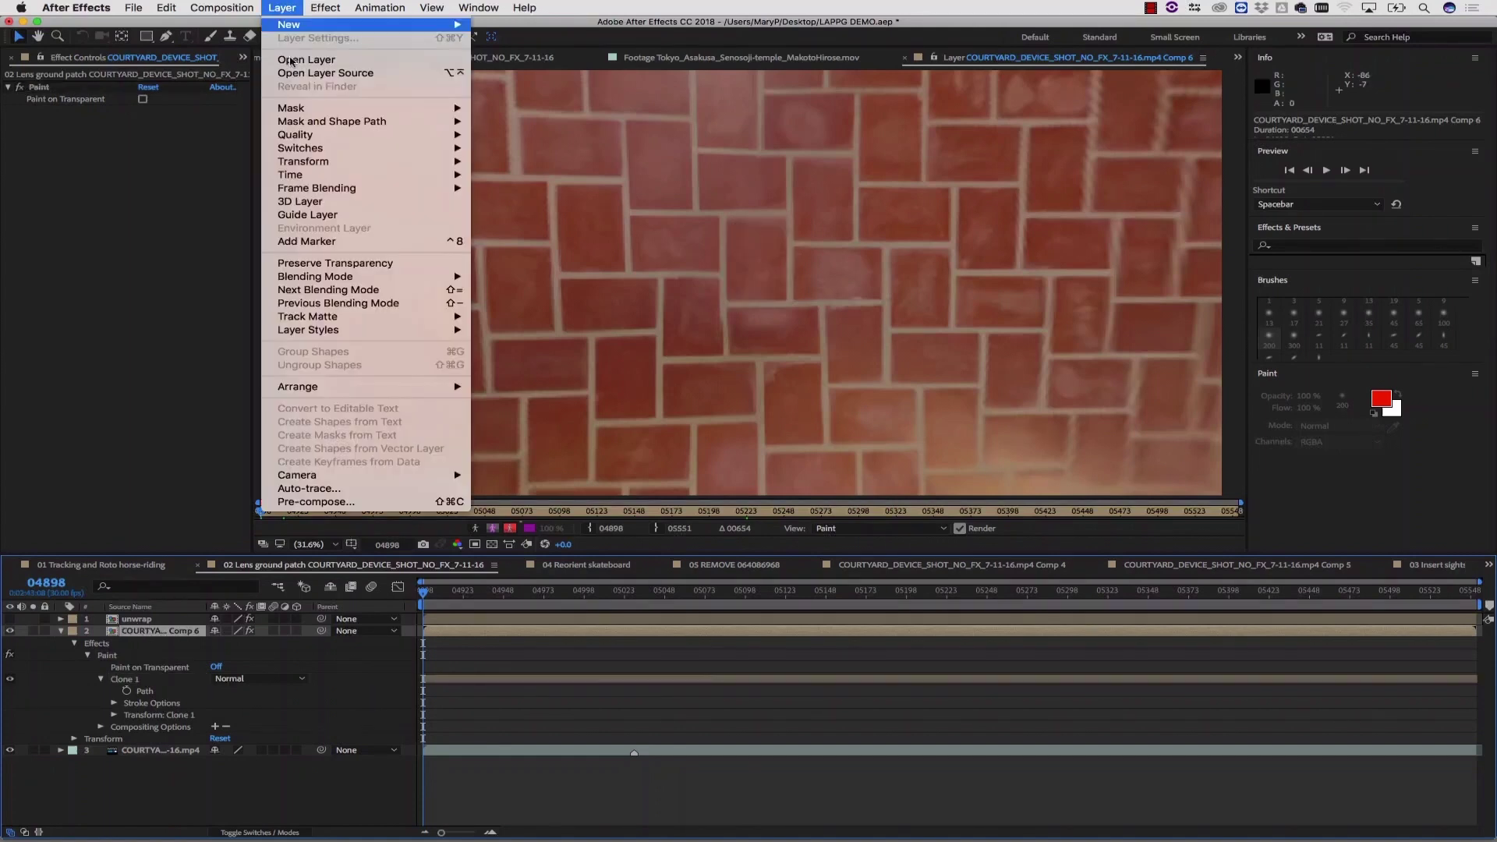
pyautogui.click(312, 502)
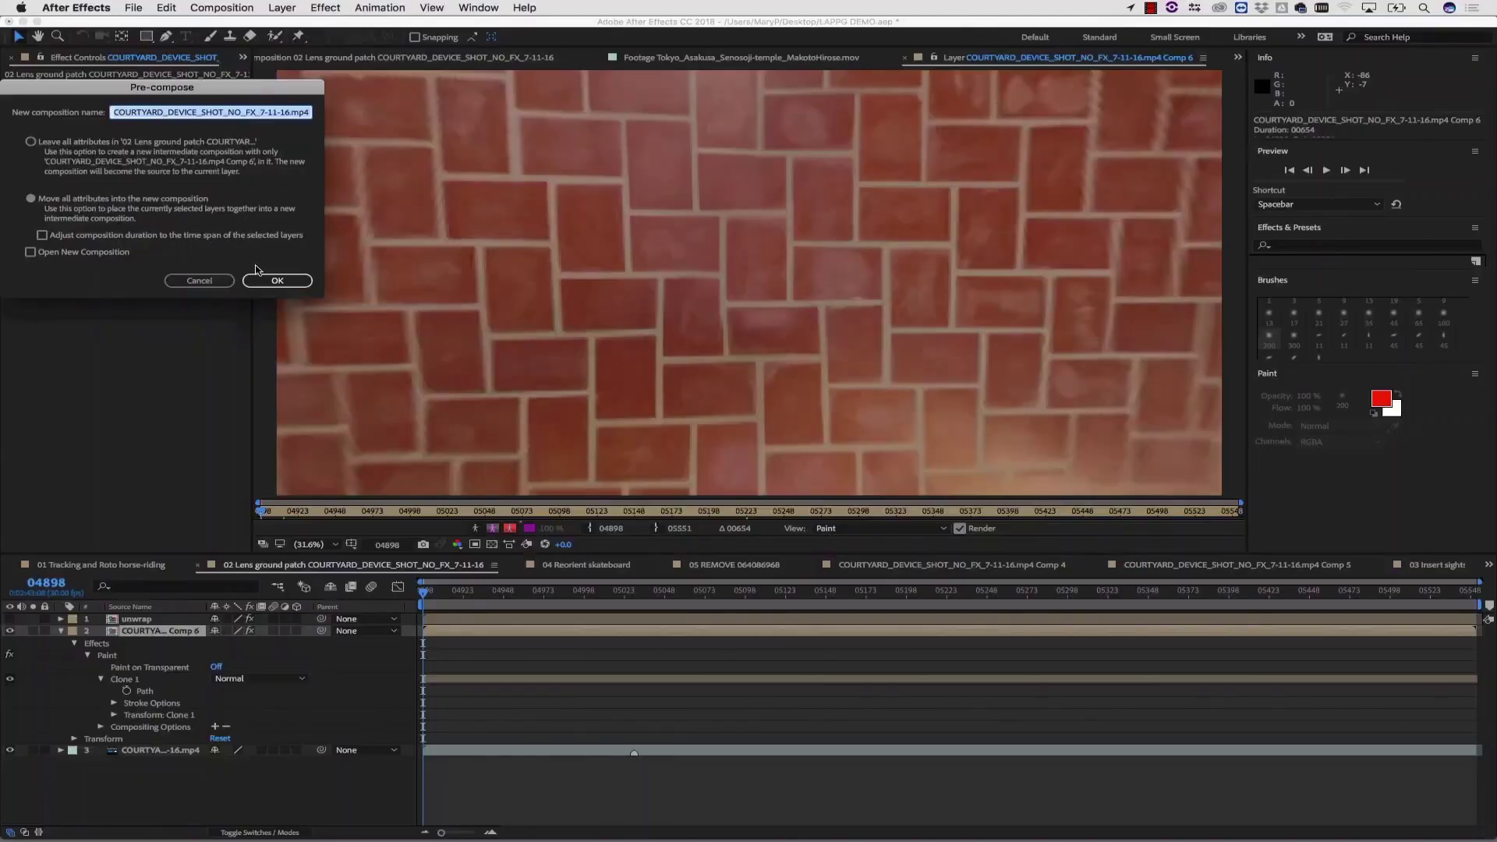
pyautogui.click(269, 280)
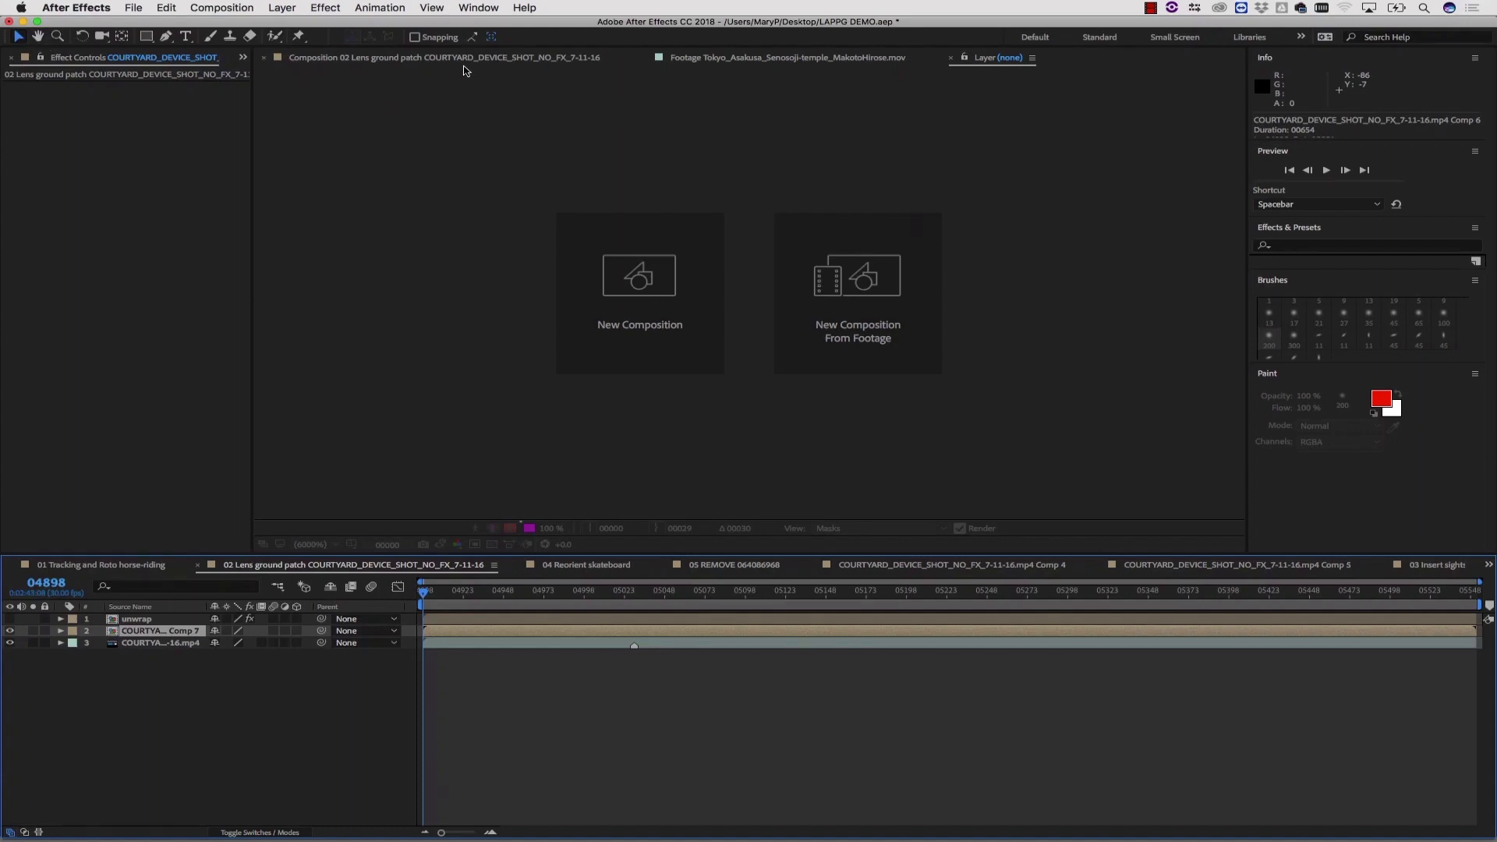
# Step: Paste mocha VR onto the Comp 7 layer and set its module to Lens: Distort
pyautogui.click(464, 69)
pyautogui.press('super+v')
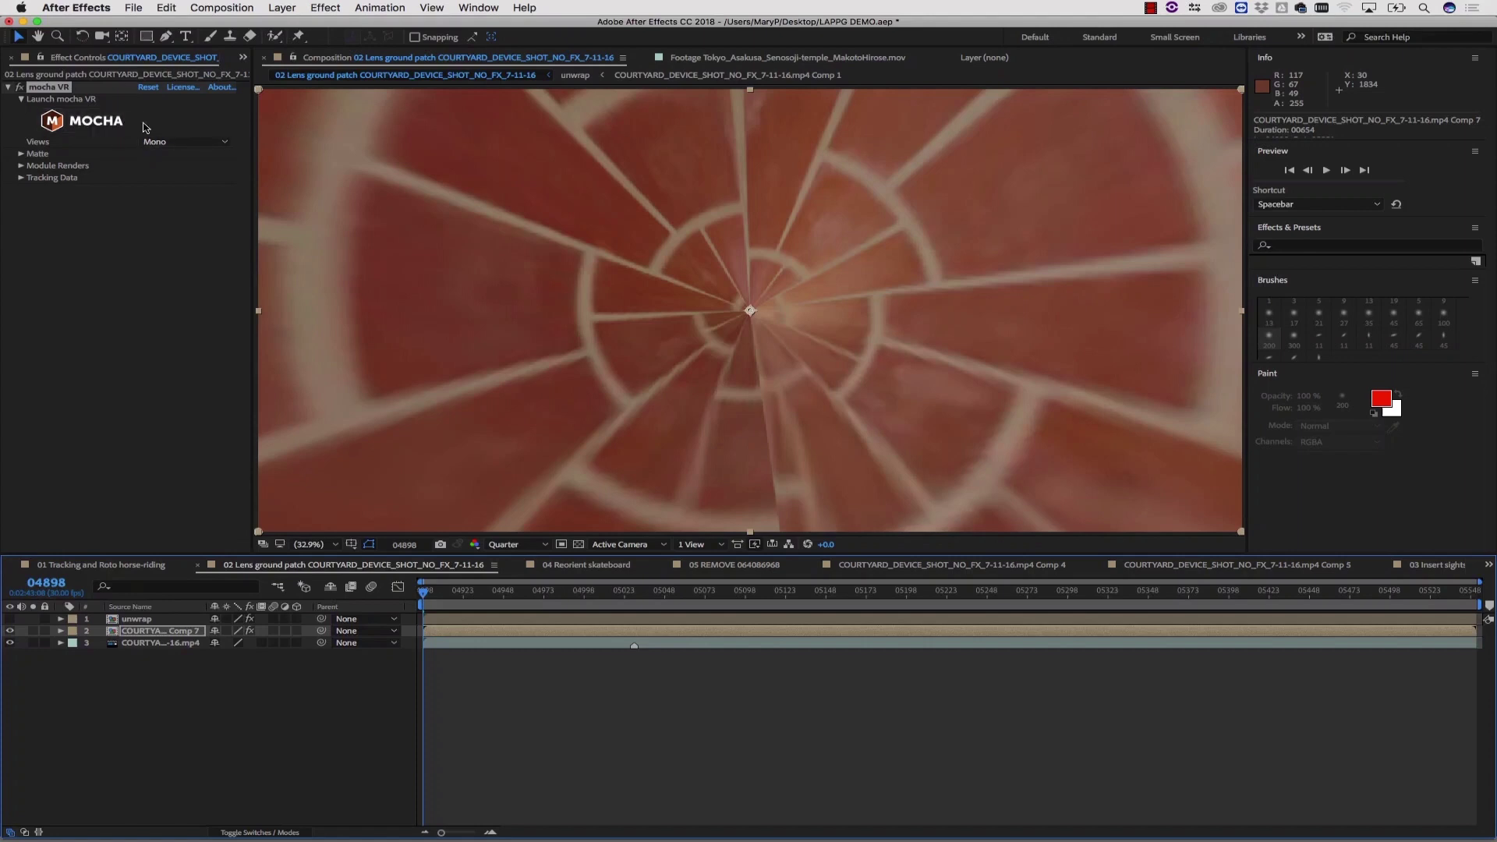
pyautogui.click(22, 165)
pyautogui.click(173, 190)
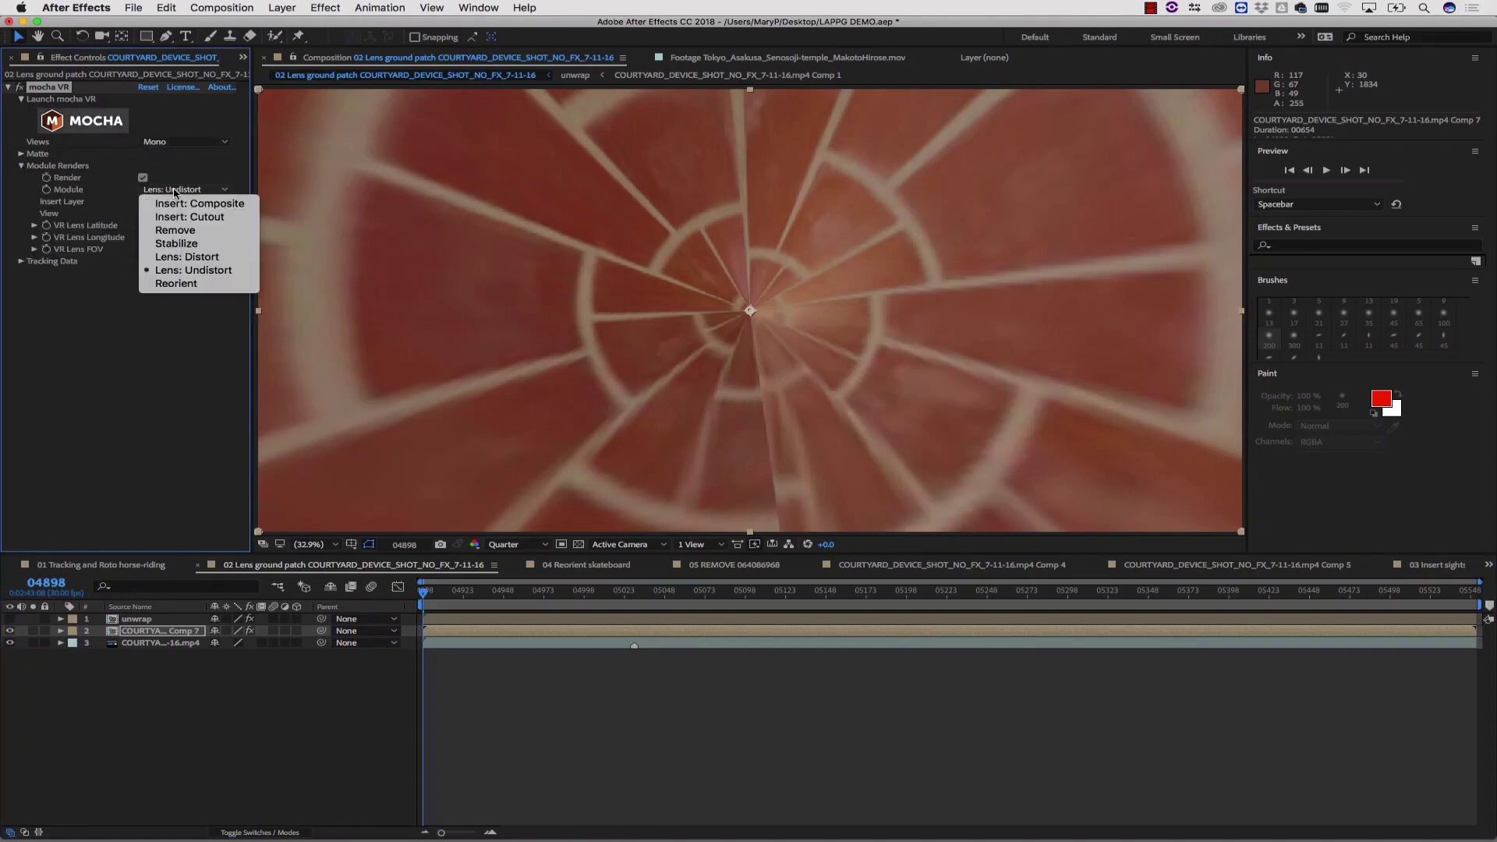
pyautogui.click(186, 258)
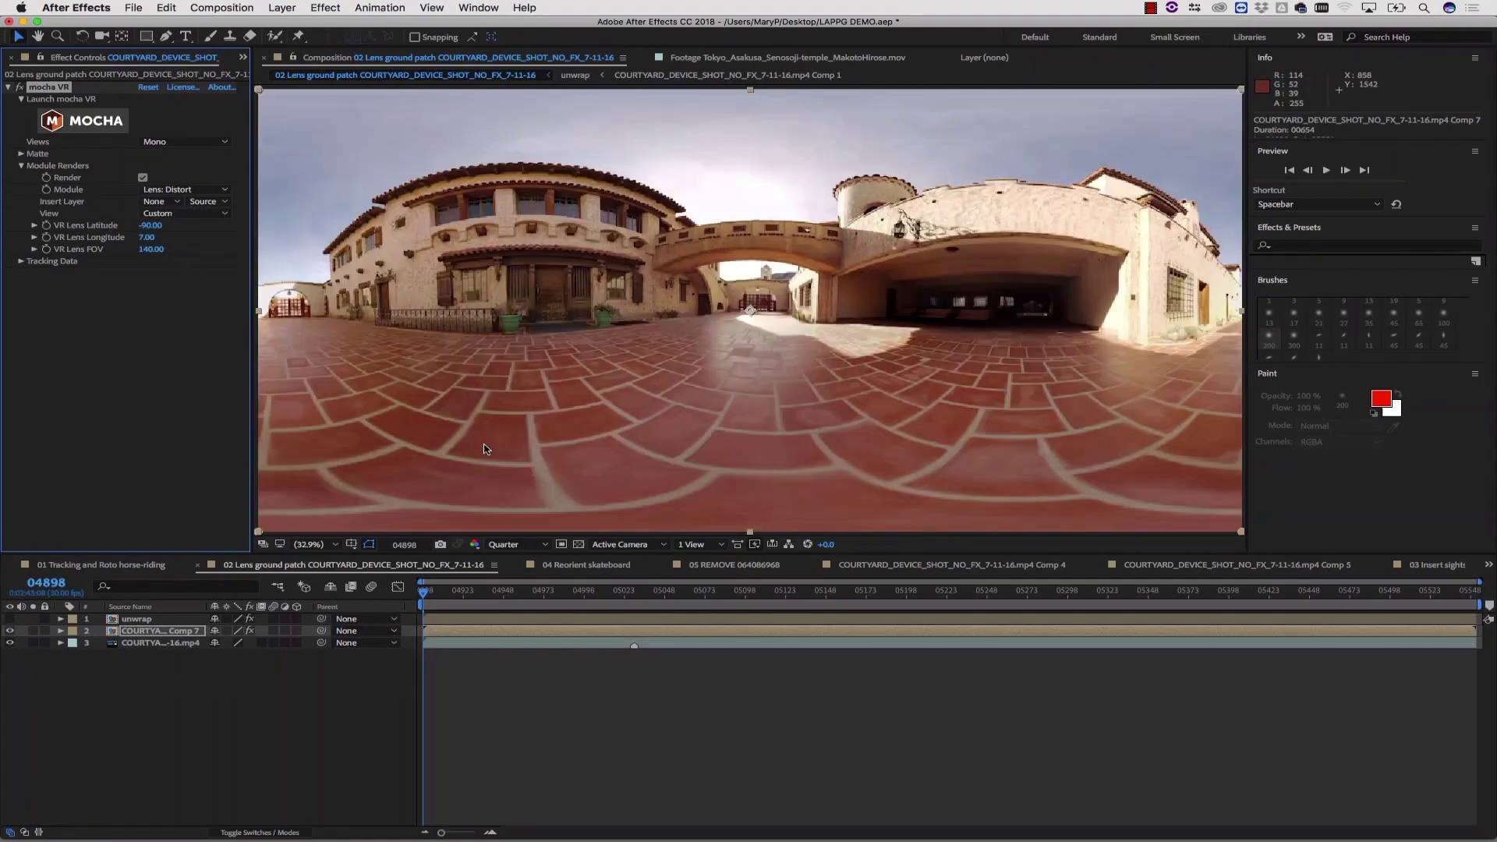
# Step: Toggle the patch layer's visibility to compare with the rig, leaving it on
pyautogui.click(9, 631)
pyautogui.click(9, 631)
pyautogui.click(10, 631)
pyautogui.click(9, 631)
pyautogui.click(10, 631)
pyautogui.click(9, 631)
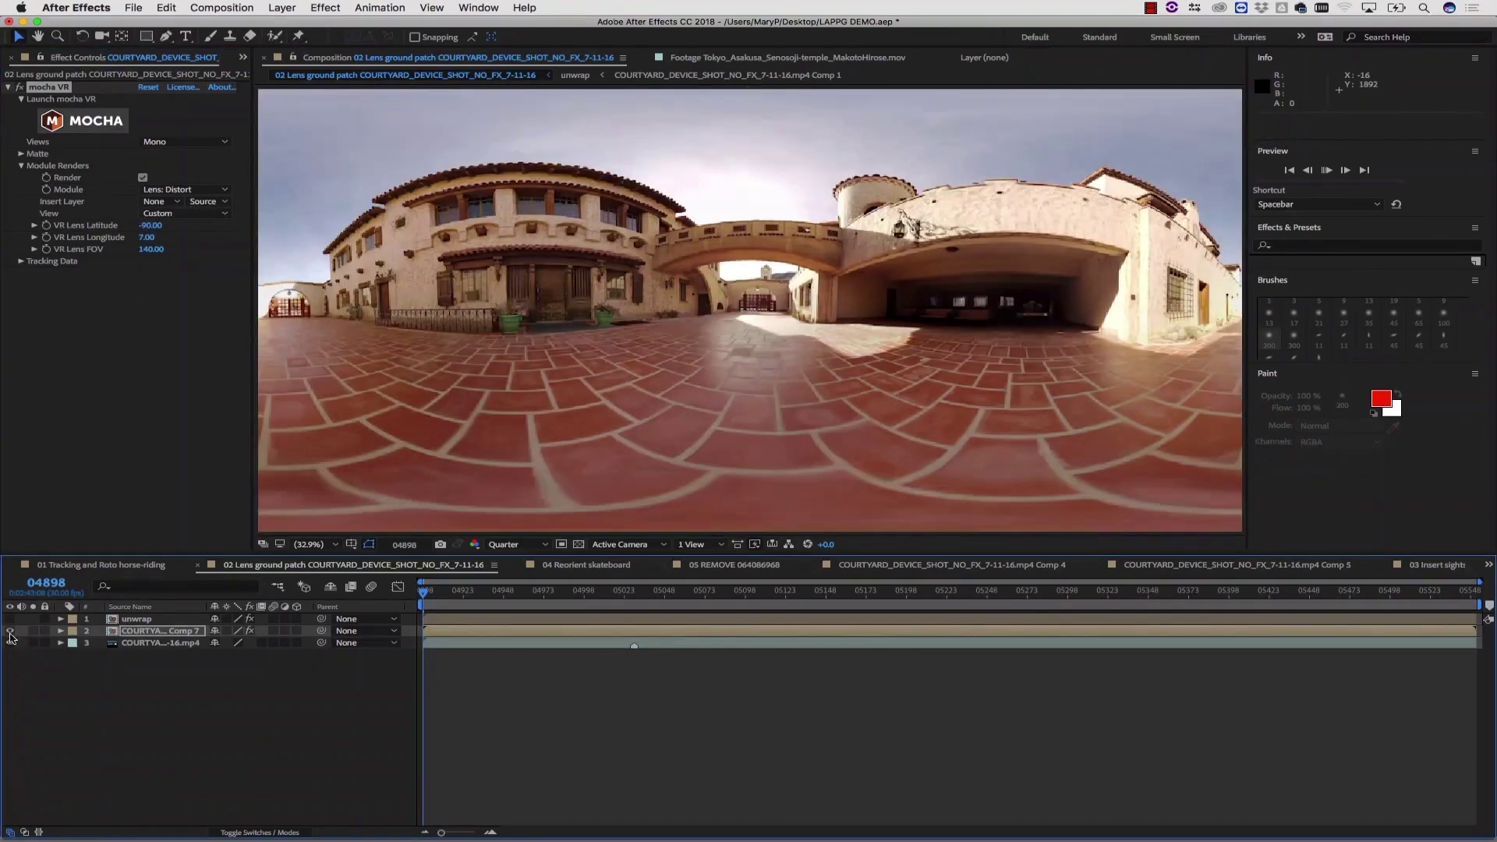
pyautogui.press('space')
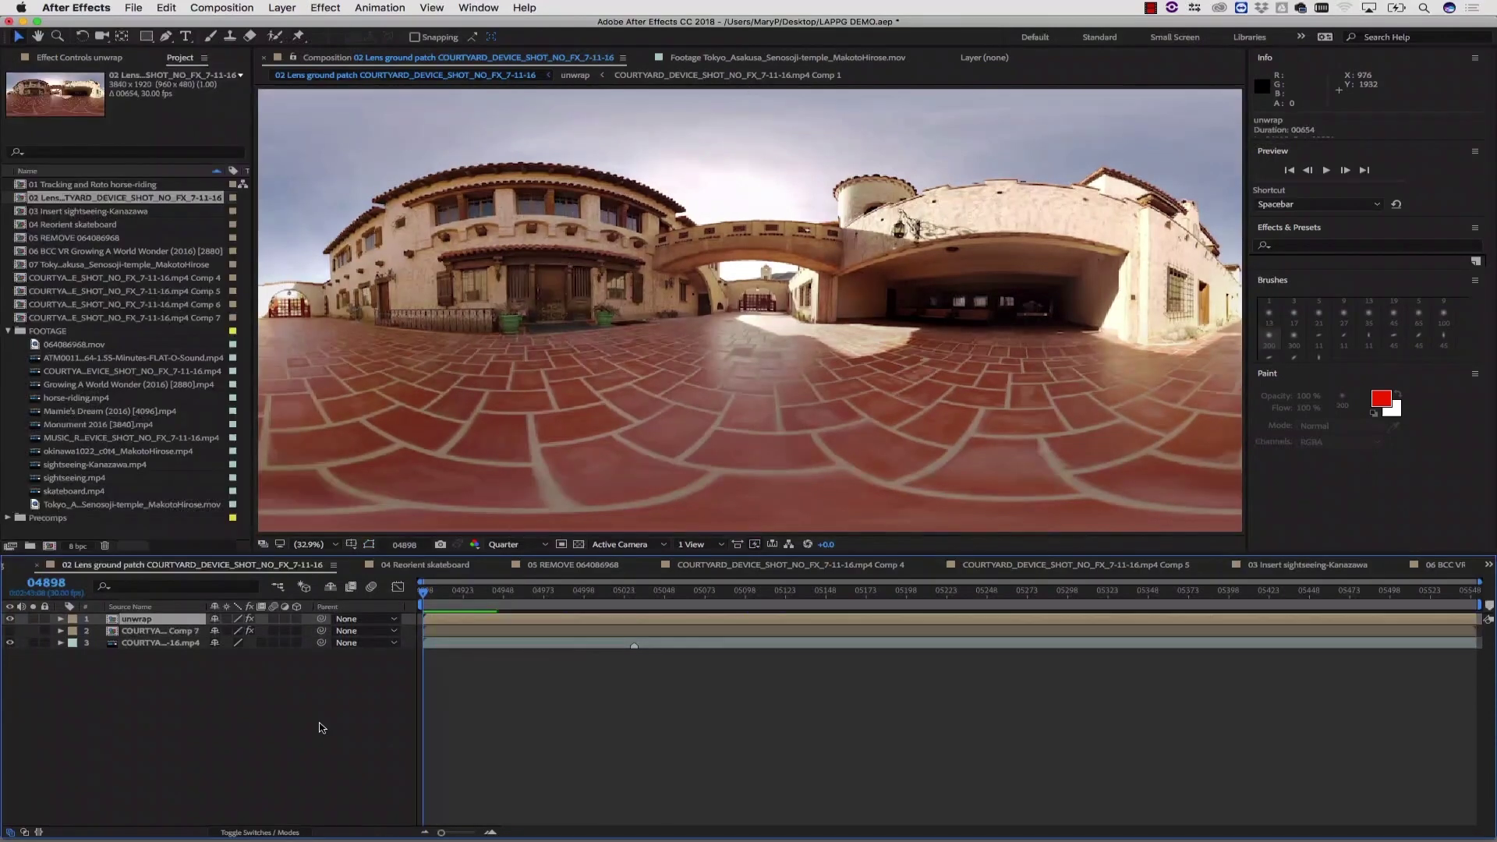
# Step: Play back the patched courtyard shot to review the rig removal
pyautogui.press('space')
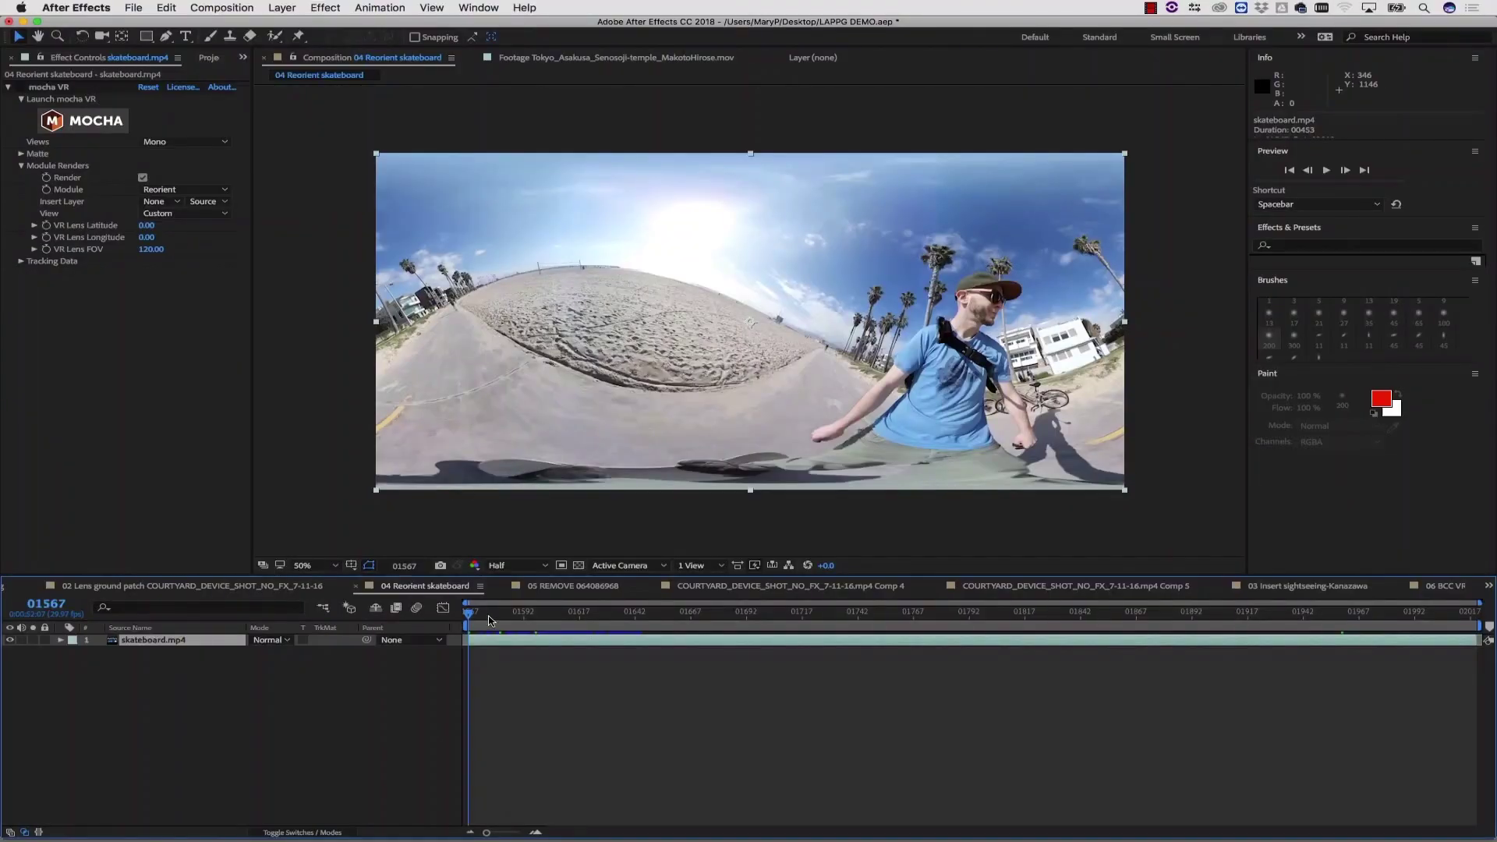
# Step: Preview the skateboard comp and close a Layer 1 shape around the palm trees in mocha VR
pyautogui.press('space')
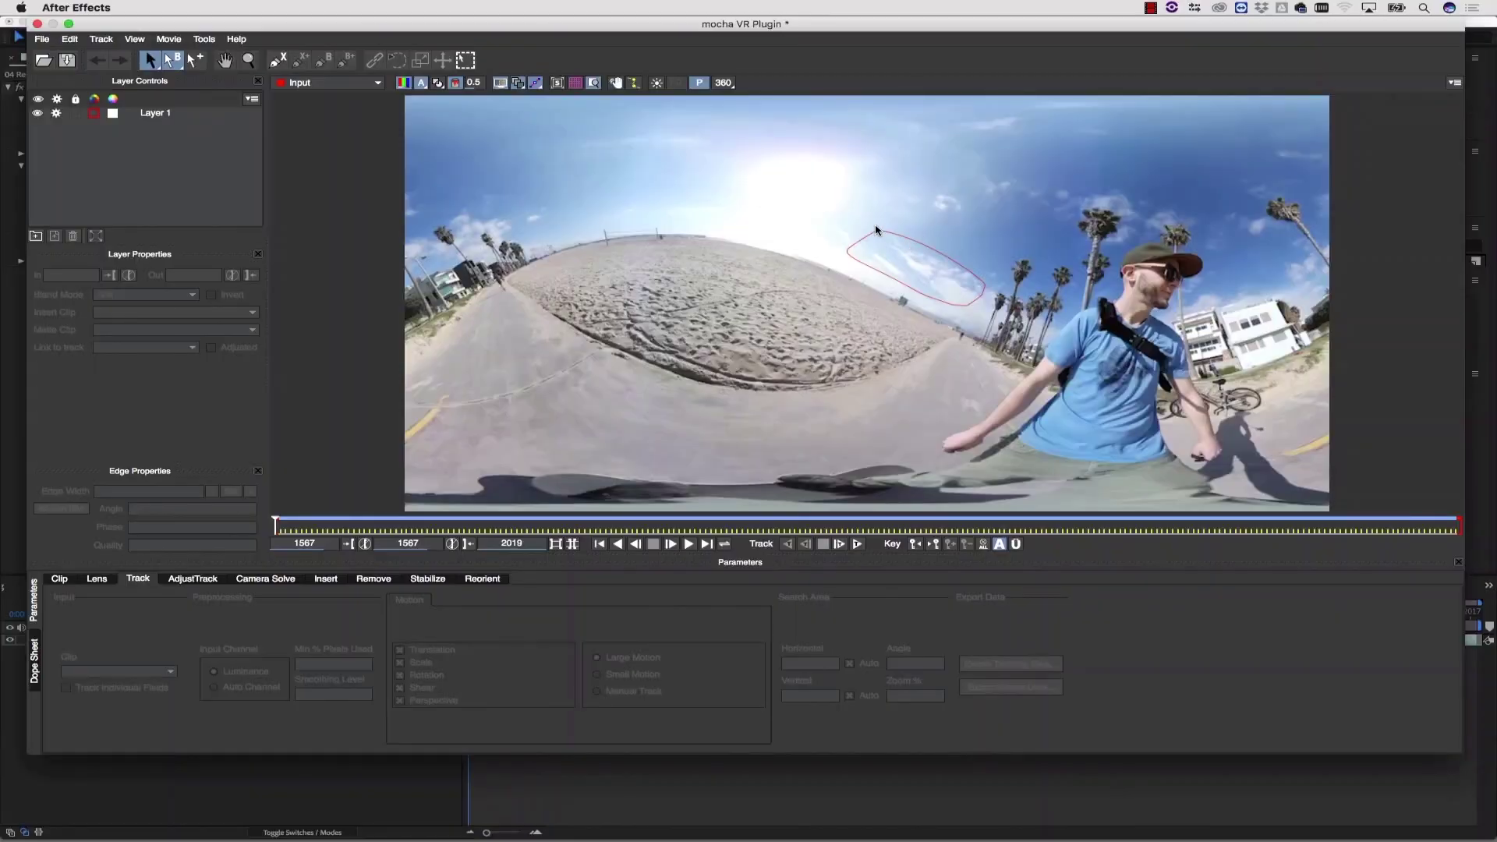
pyautogui.click(876, 230)
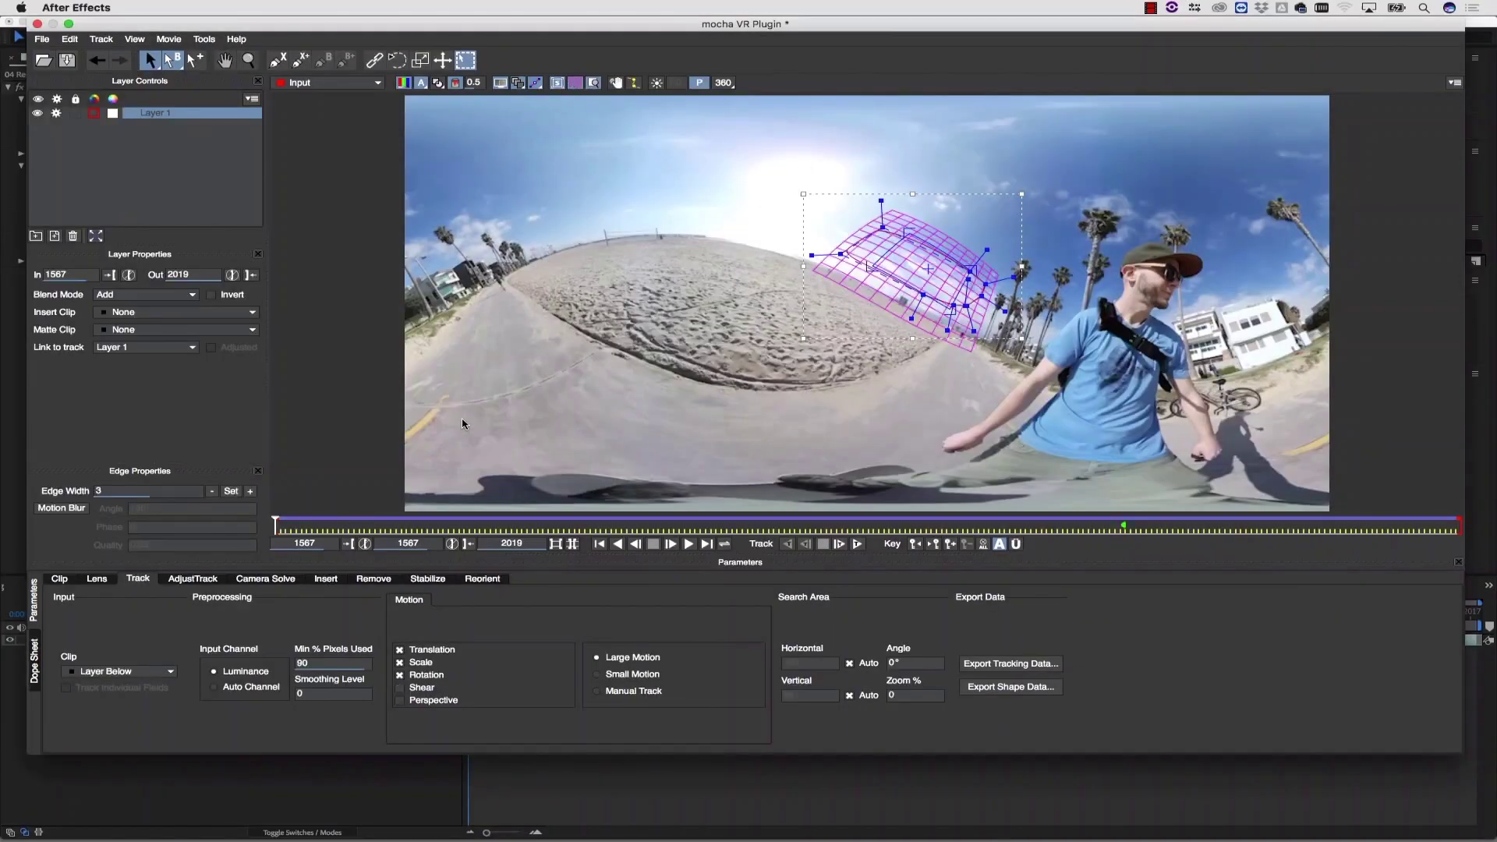
# Step: Track Layer 1 forward through frames 1567–2019, then return the playhead to frame 1567
pyautogui.press('t')
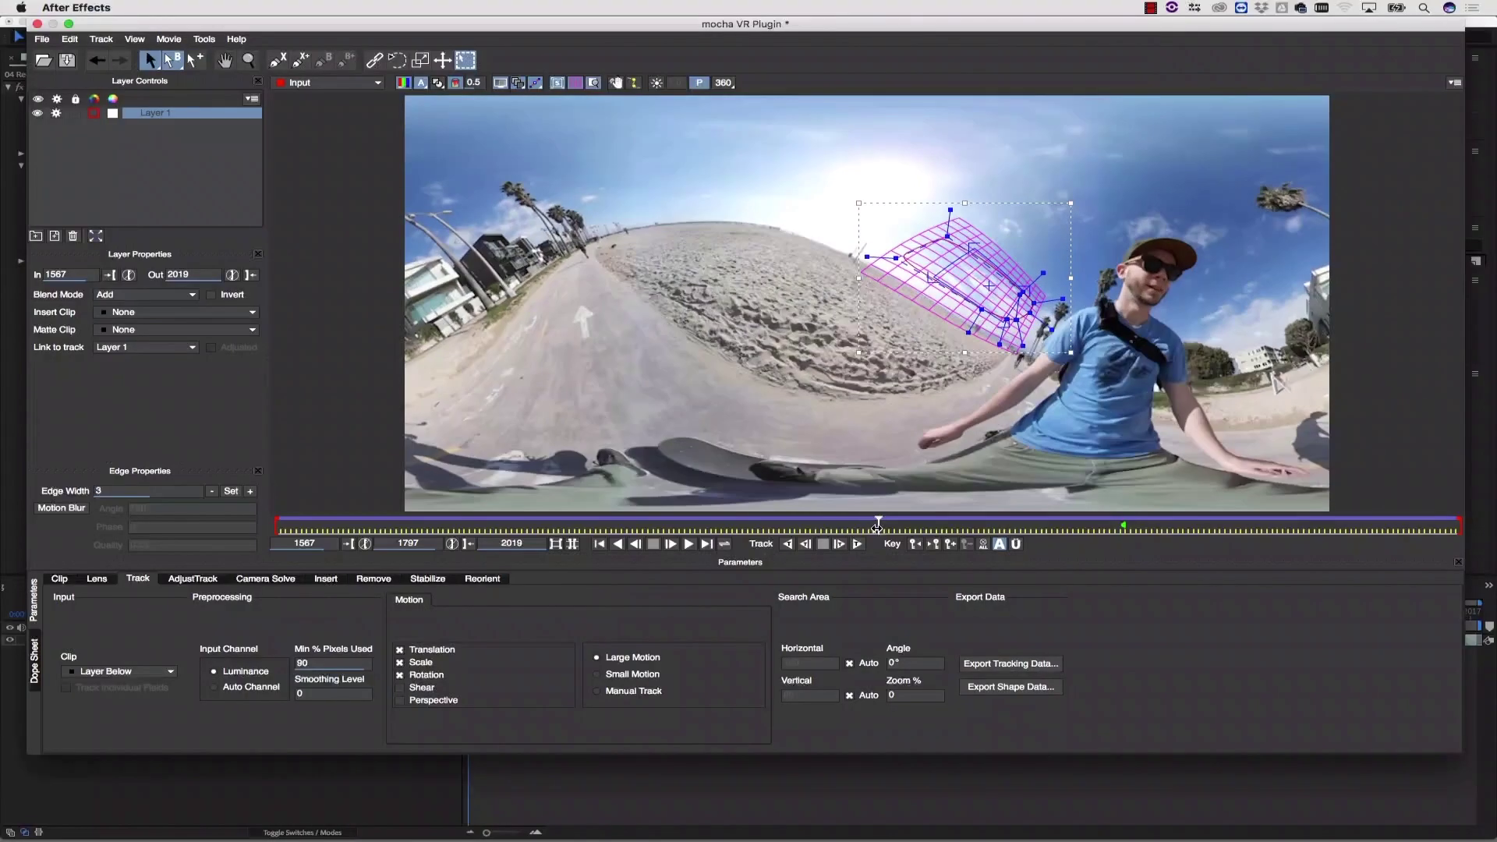
pyautogui.moveTo(878, 524); pyautogui.dragTo(277, 522)
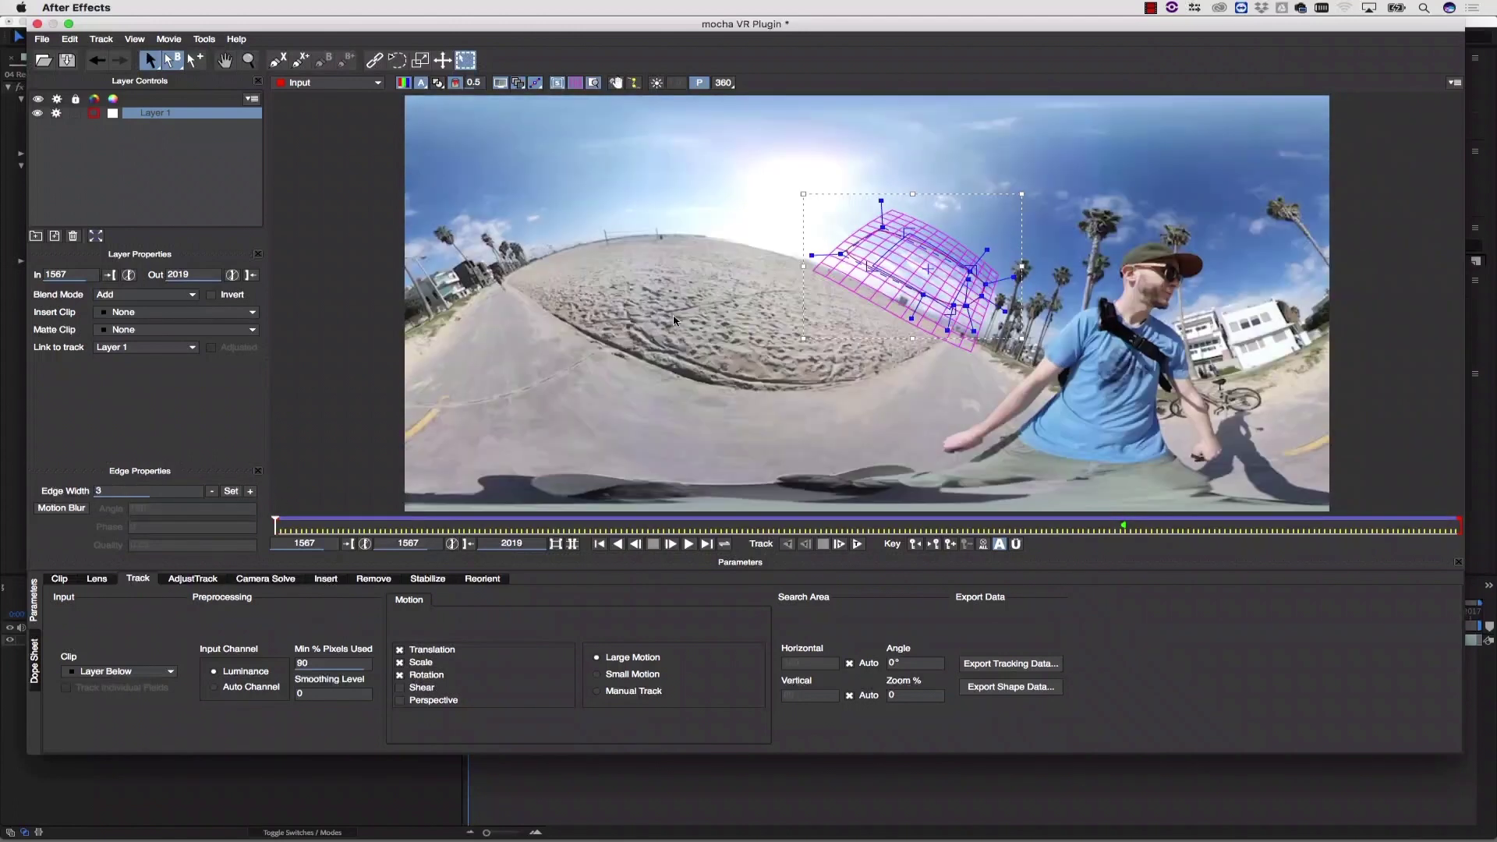
# Step: In the Reorient tab, enable View Horizon and Show Control, then drag to level the skateboard horizon
pyautogui.click(478, 580)
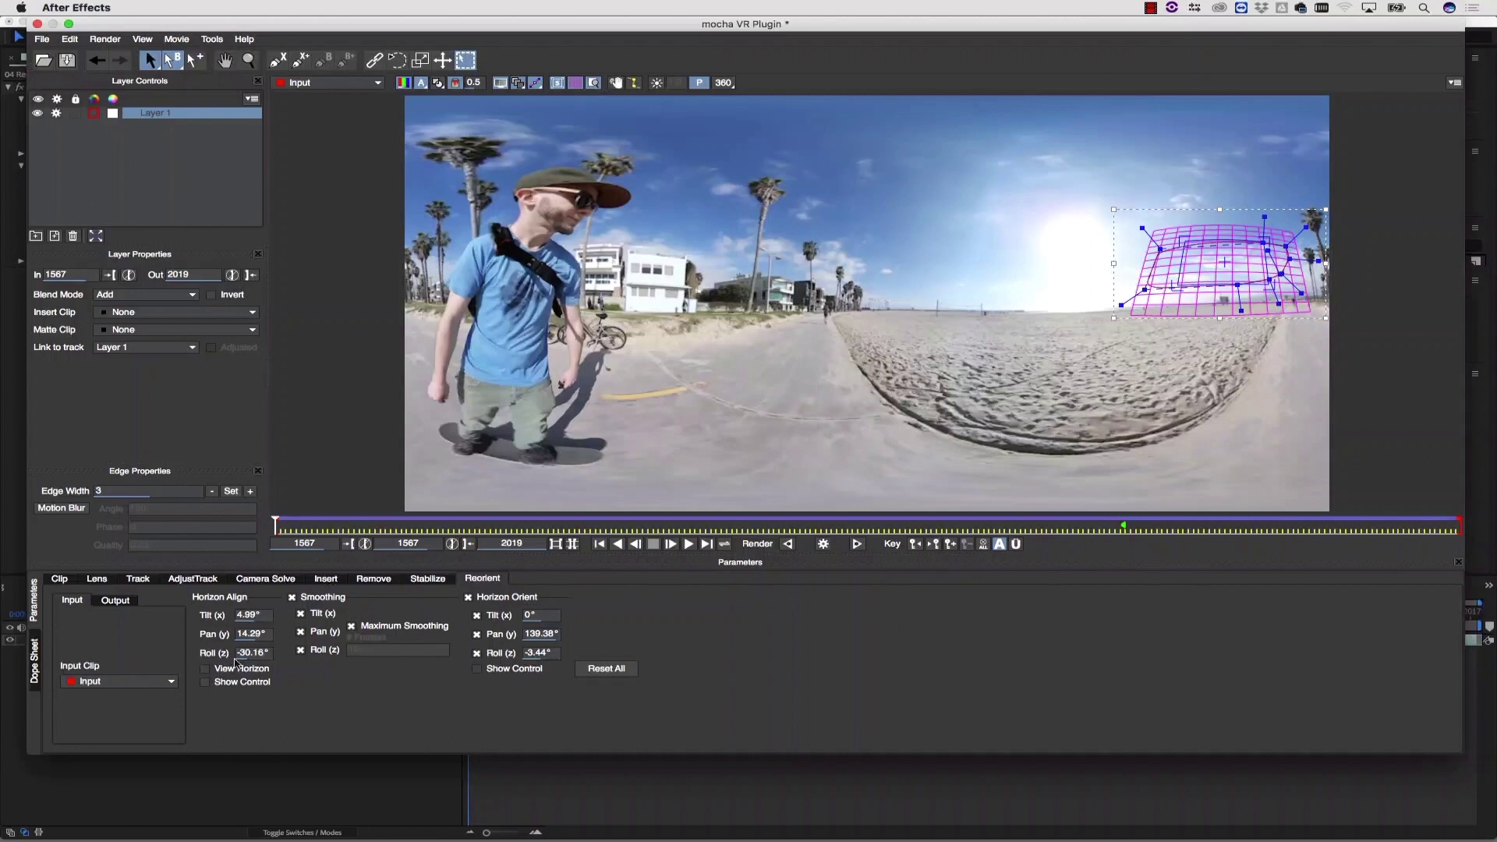
pyautogui.click(206, 681)
pyautogui.click(206, 669)
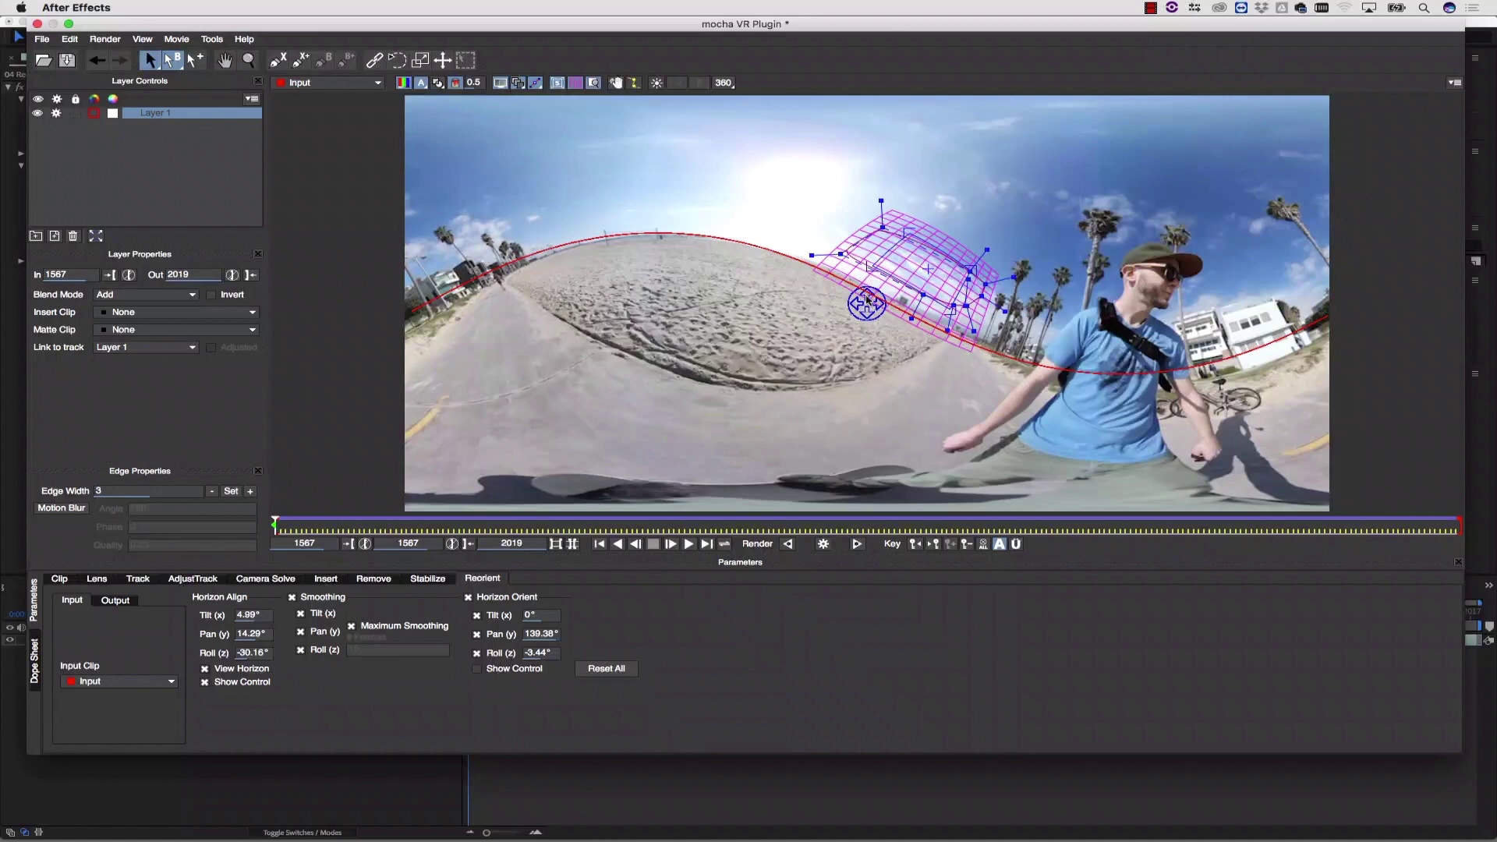
pyautogui.moveTo(868, 301)
pyautogui.mouseDown()
pyautogui.moveTo(869, 227)
pyautogui.moveTo(866, 355)
pyautogui.moveTo(870, 173)
pyautogui.moveTo(858, 343)
pyautogui.moveTo(858, 300)
pyautogui.moveTo(875, 306)
pyautogui.moveTo(814, 290)
pyautogui.moveTo(872, 297)
pyautogui.mouseUp()
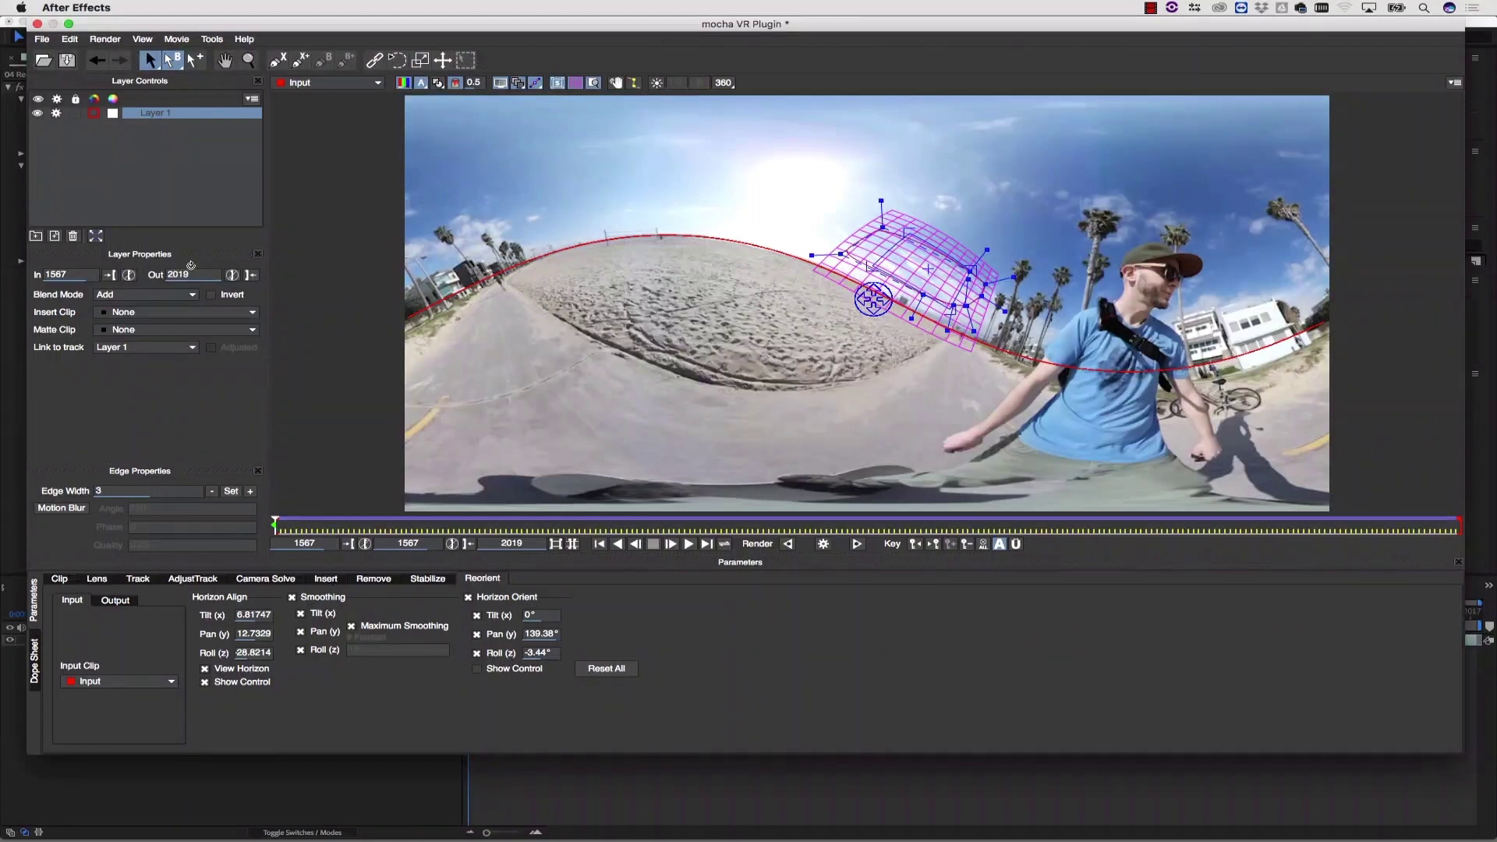
# Step: Hide the horizon preview and widget, then scrub later and back to the first frame
pyautogui.click(206, 669)
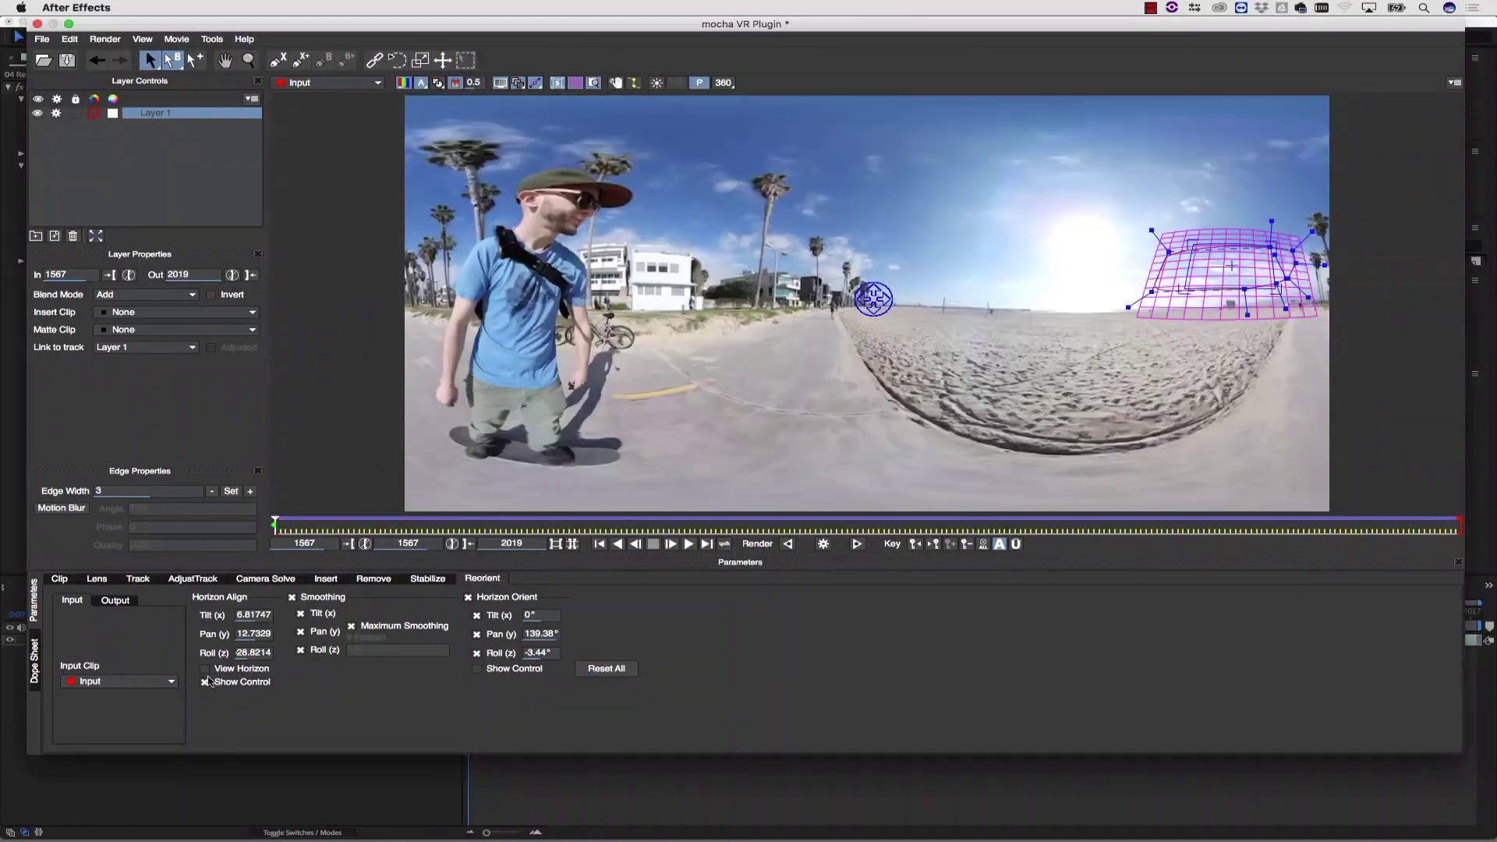
pyautogui.click(206, 682)
pyautogui.moveTo(274, 526); pyautogui.dragTo(824, 524)
pyautogui.moveTo(1029, 524); pyautogui.dragTo(21, 512)
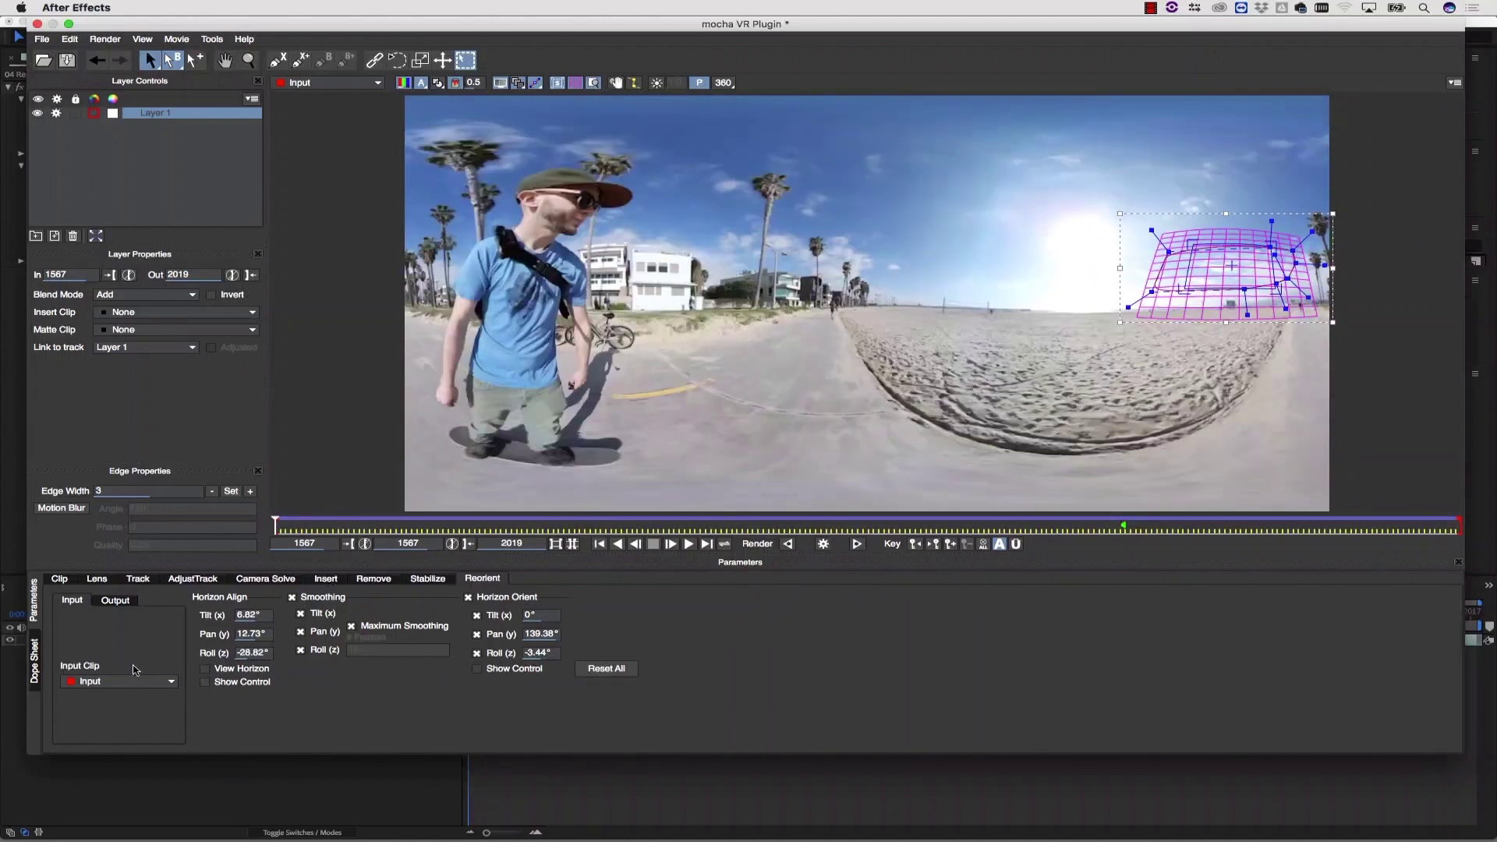
# Step: Review the horizon alignment across the shot, then switch to transform mode and check the track
pyautogui.click(206, 669)
pyautogui.click(210, 683)
pyautogui.moveTo(274, 522); pyautogui.dragTo(876, 524)
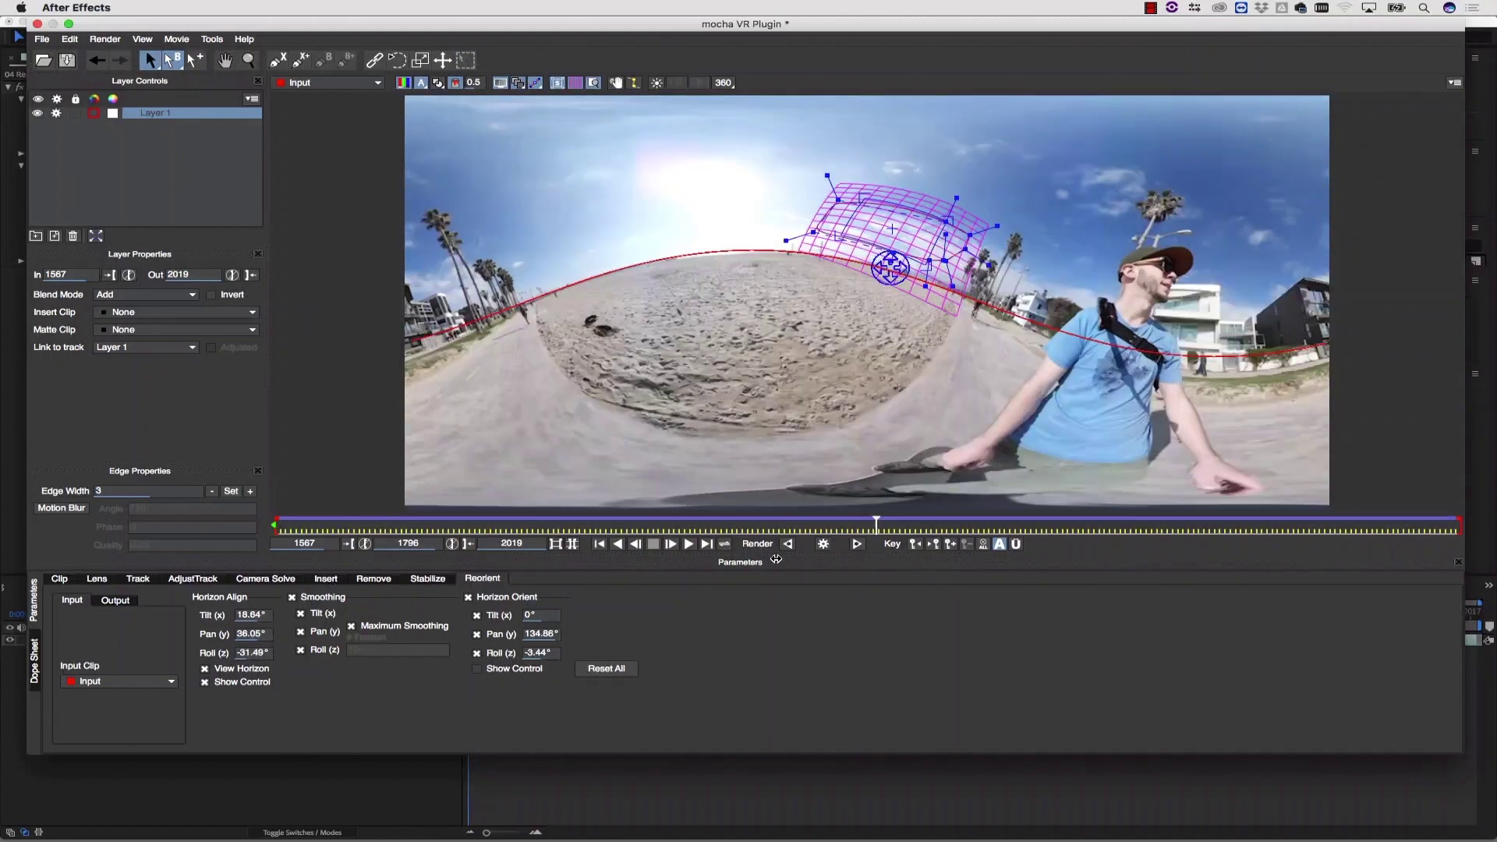
pyautogui.moveTo(811, 559); pyautogui.dragTo(206, 526)
pyautogui.click(205, 669)
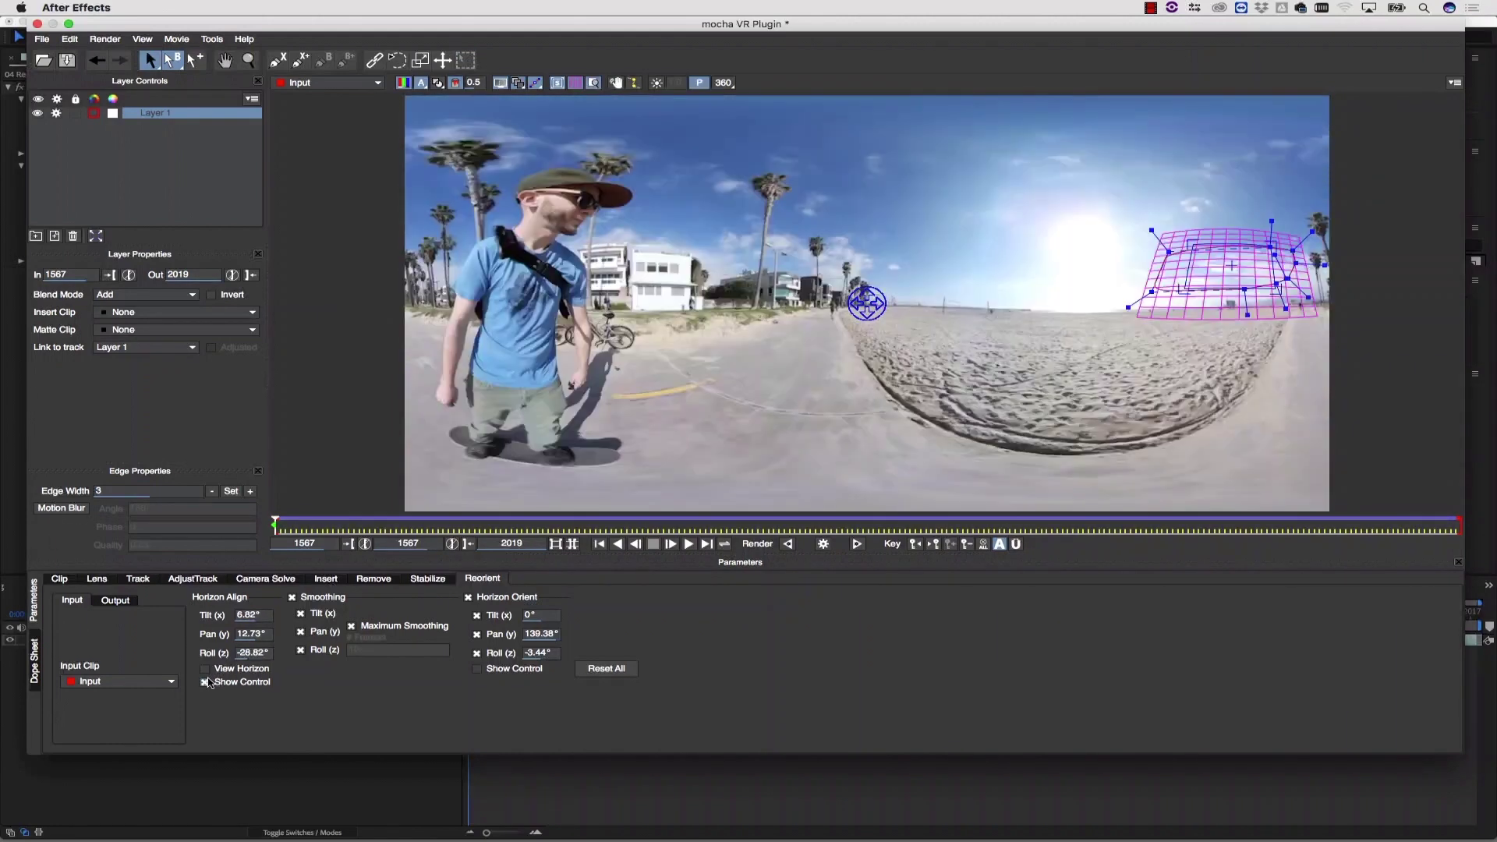
pyautogui.click(205, 683)
pyautogui.press('t')
pyautogui.moveTo(275, 527); pyautogui.dragTo(1239, 524)
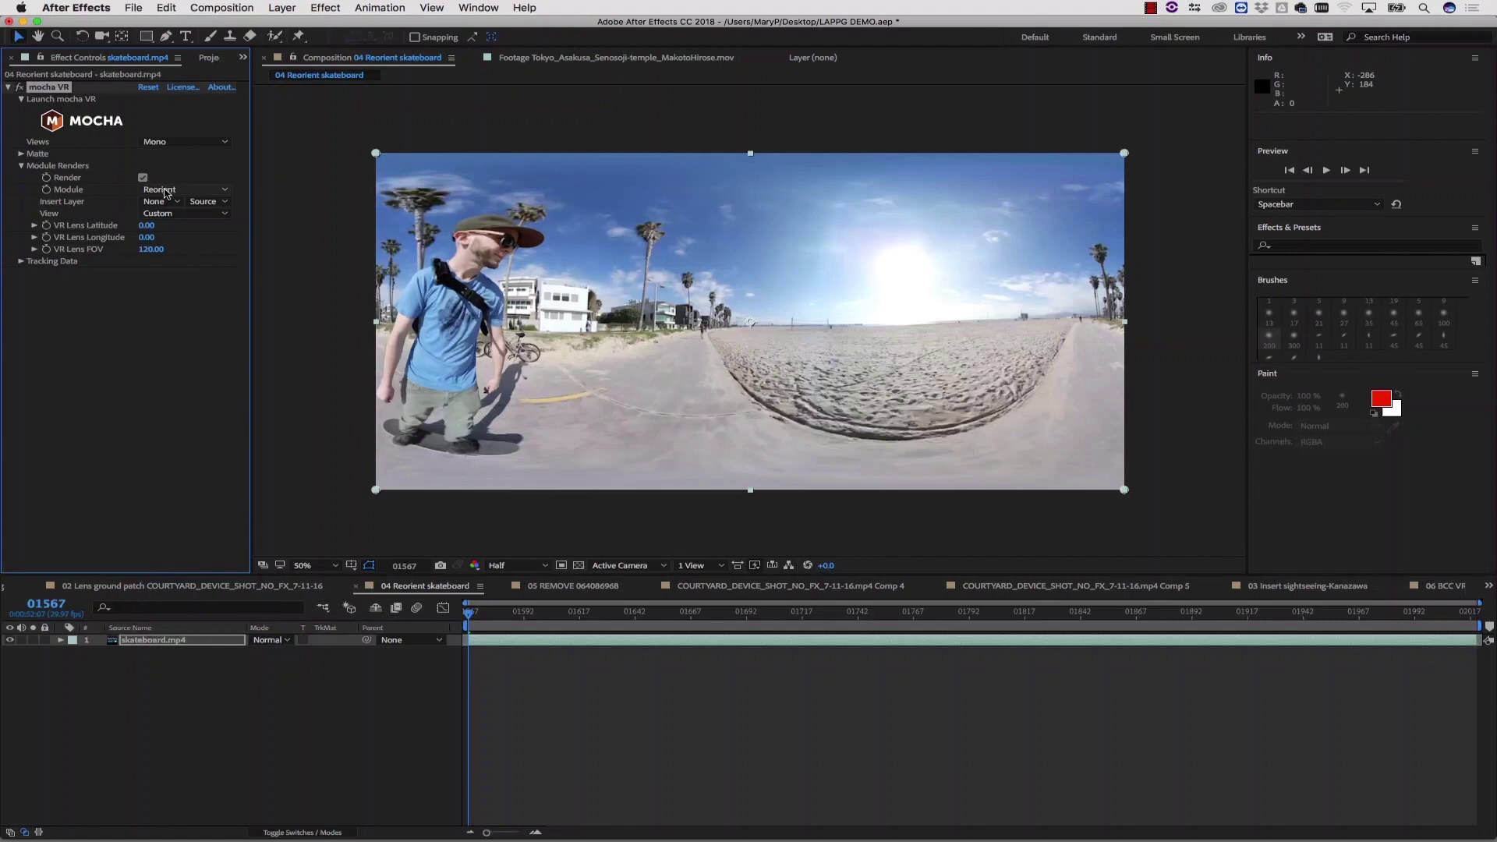
# Step: Enable the mocha VR Render checkbox, keeping Reorient as the module on the skateboard layer
pyautogui.click(144, 178)
pyautogui.click(159, 189)
pyautogui.click(159, 279)
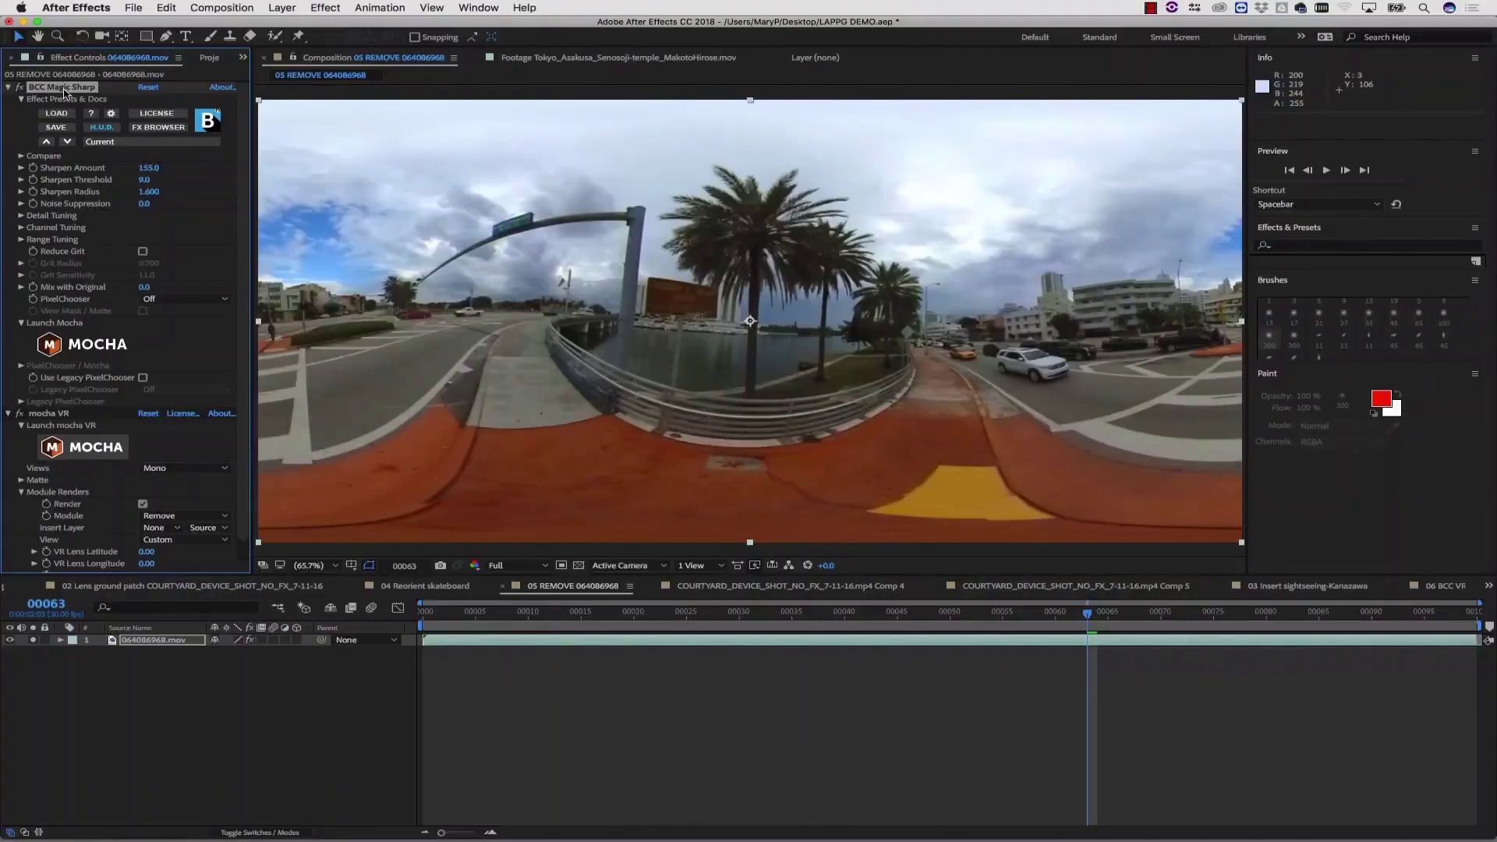
# Step: Replace BCC Magic Sharp on the Miami shot with BCC VR Sharpen from the BCC11 VR effects
pyautogui.press('Delete')
pyautogui.click(325, 7)
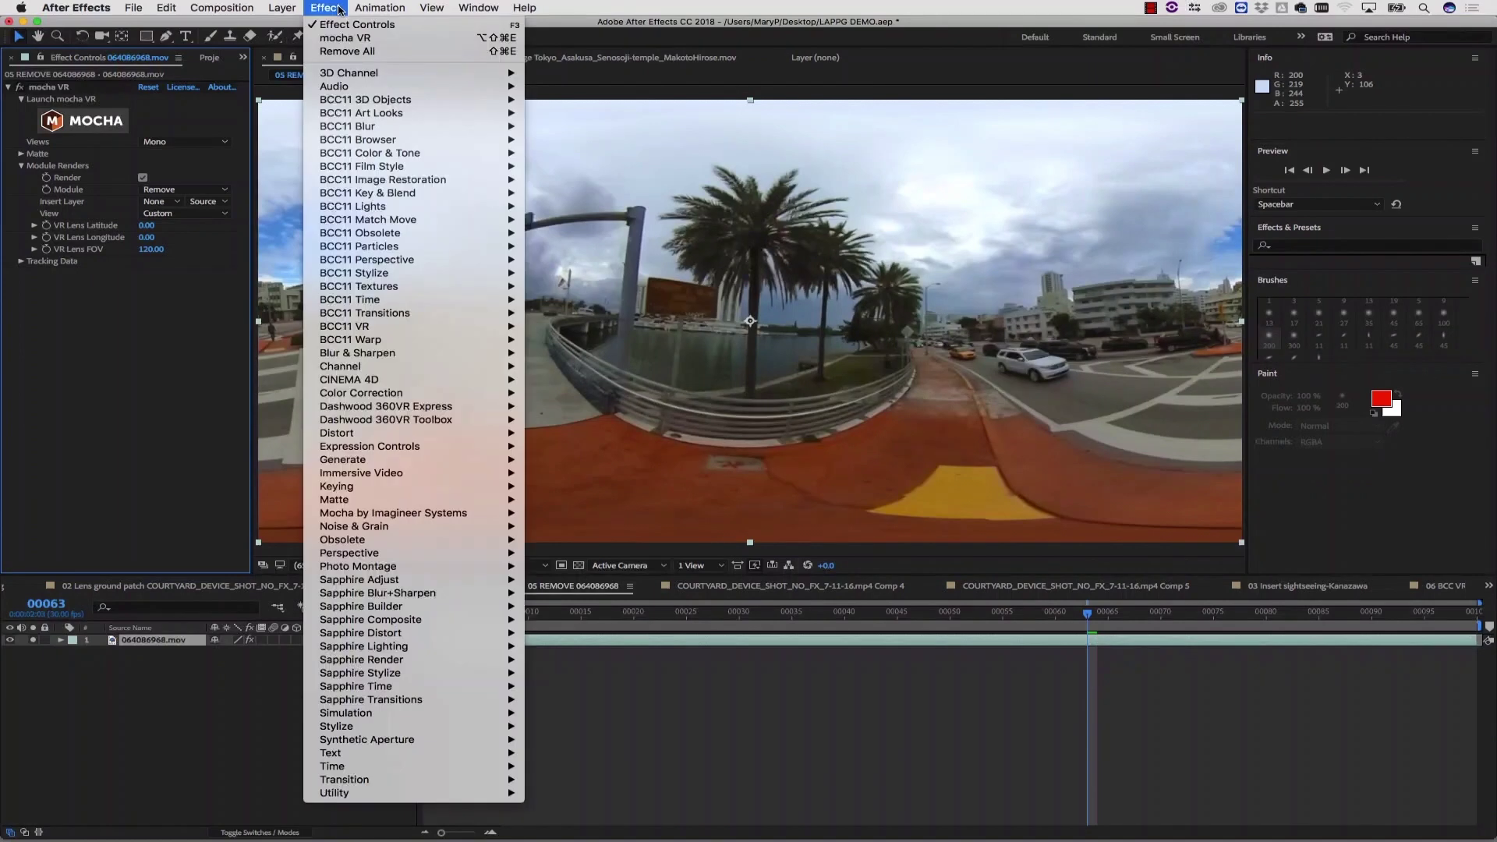
pyautogui.moveTo(451, 328)
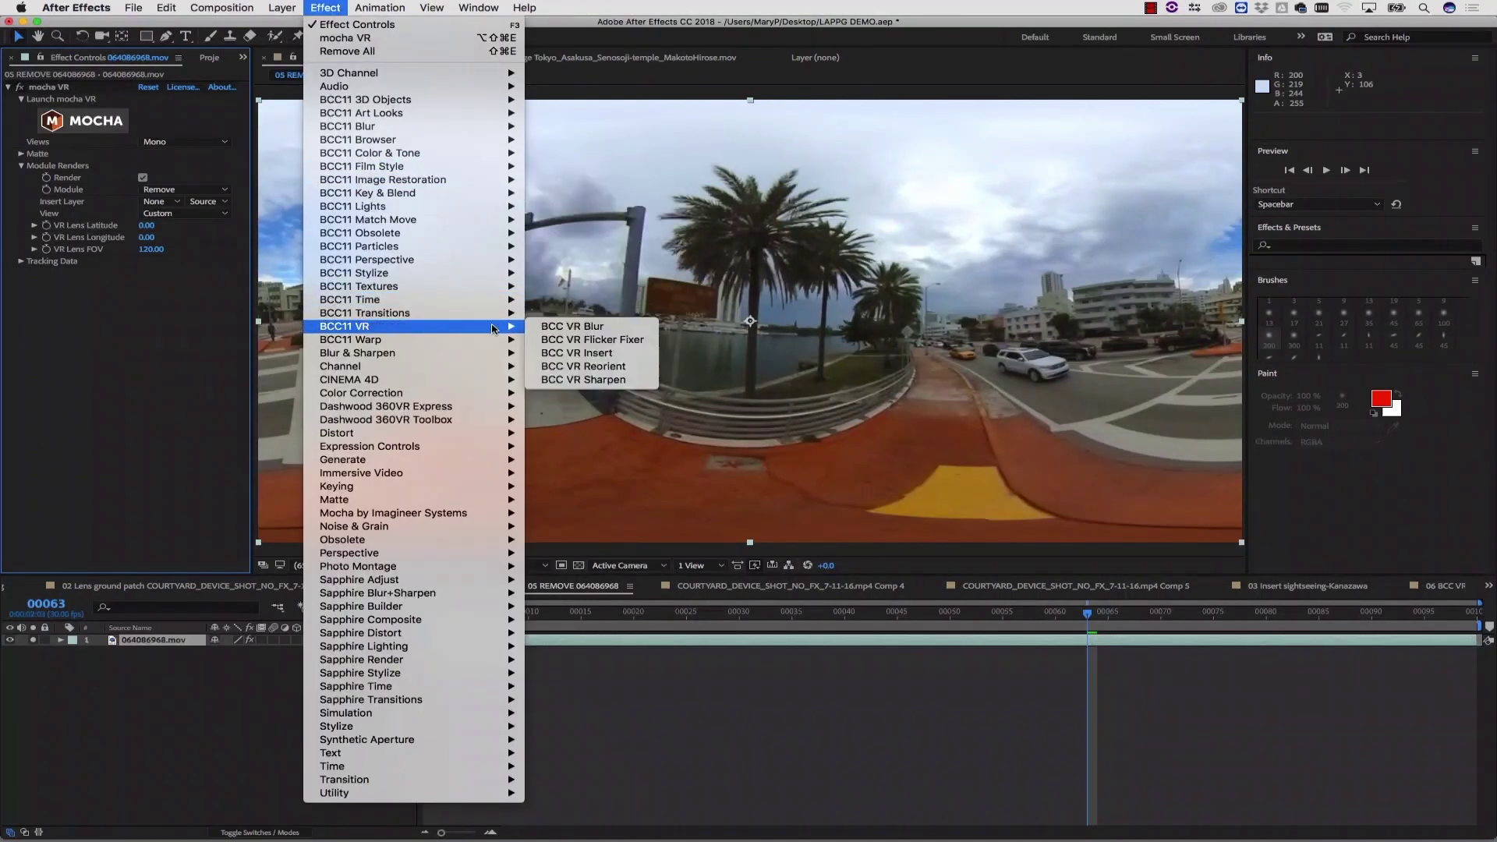
pyautogui.click(616, 381)
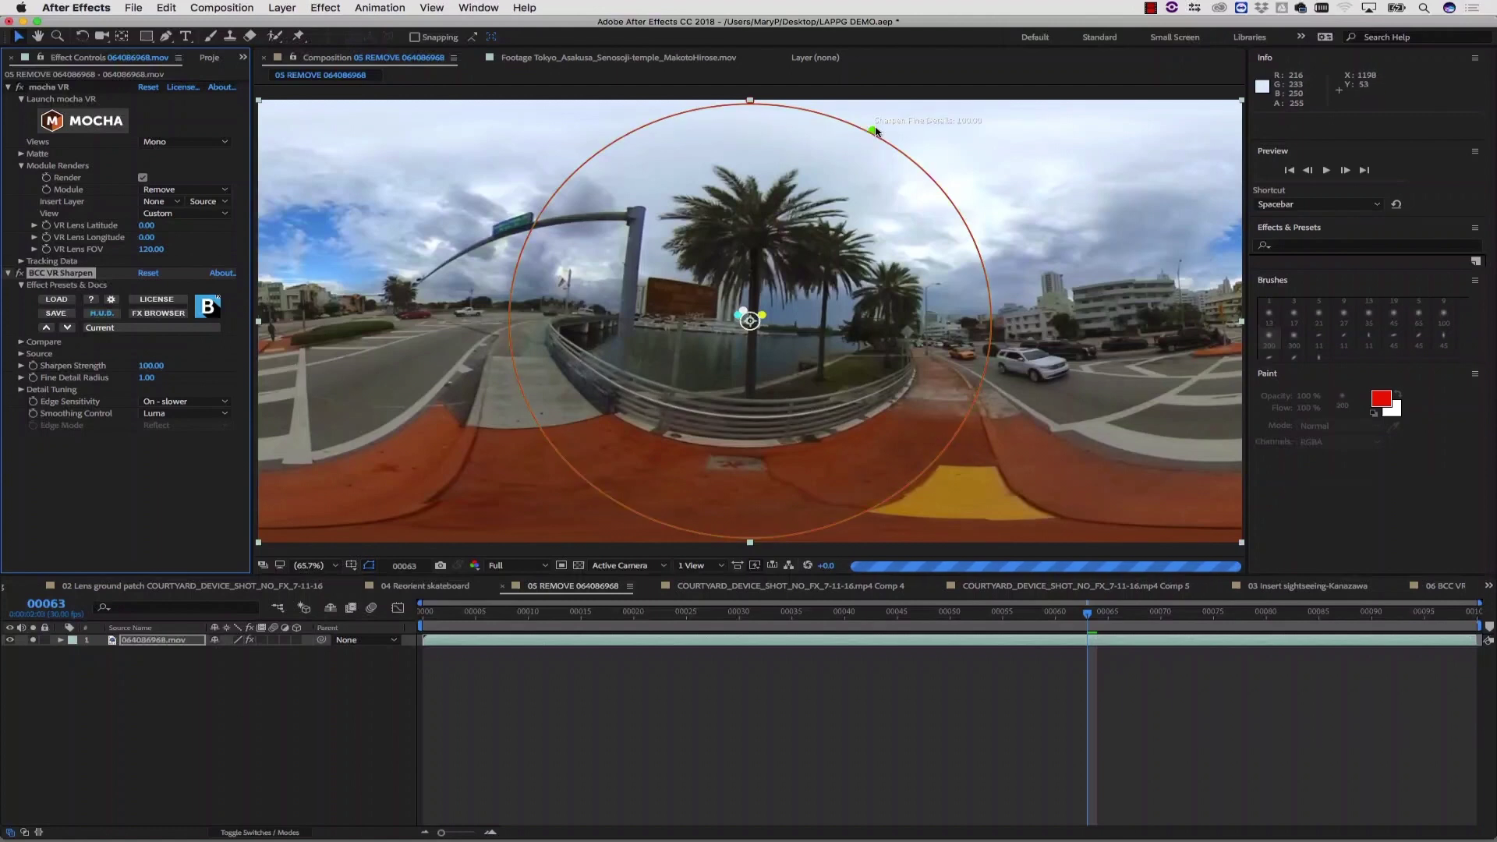
# Step: Widen the sharpen detail ring in the viewer, then toggle BCC VR Sharpen off and on to compare
pyautogui.click(874, 133)
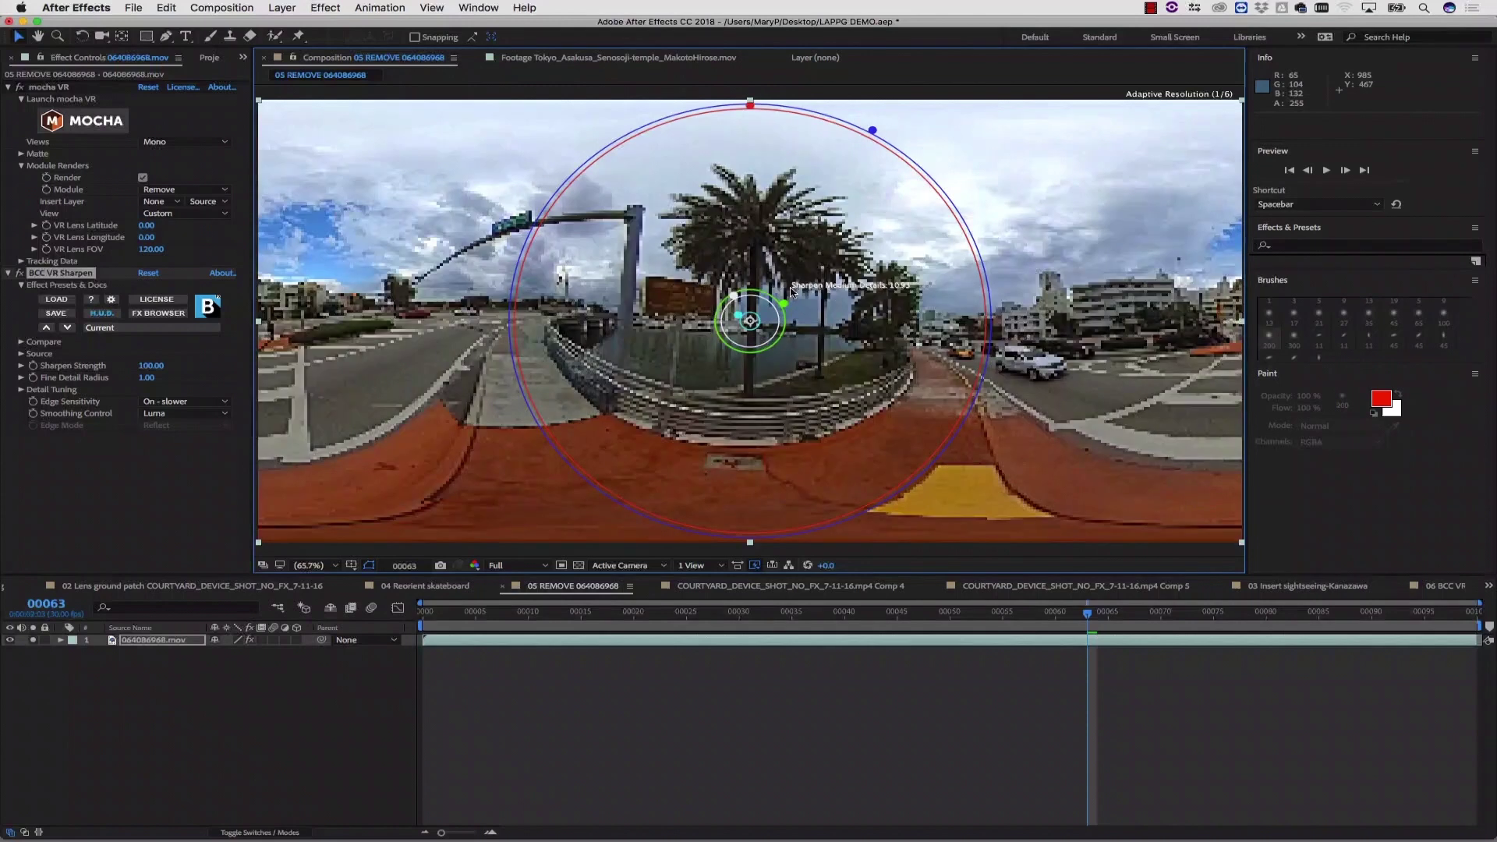
pyautogui.moveTo(741, 316); pyautogui.dragTo(655, 185)
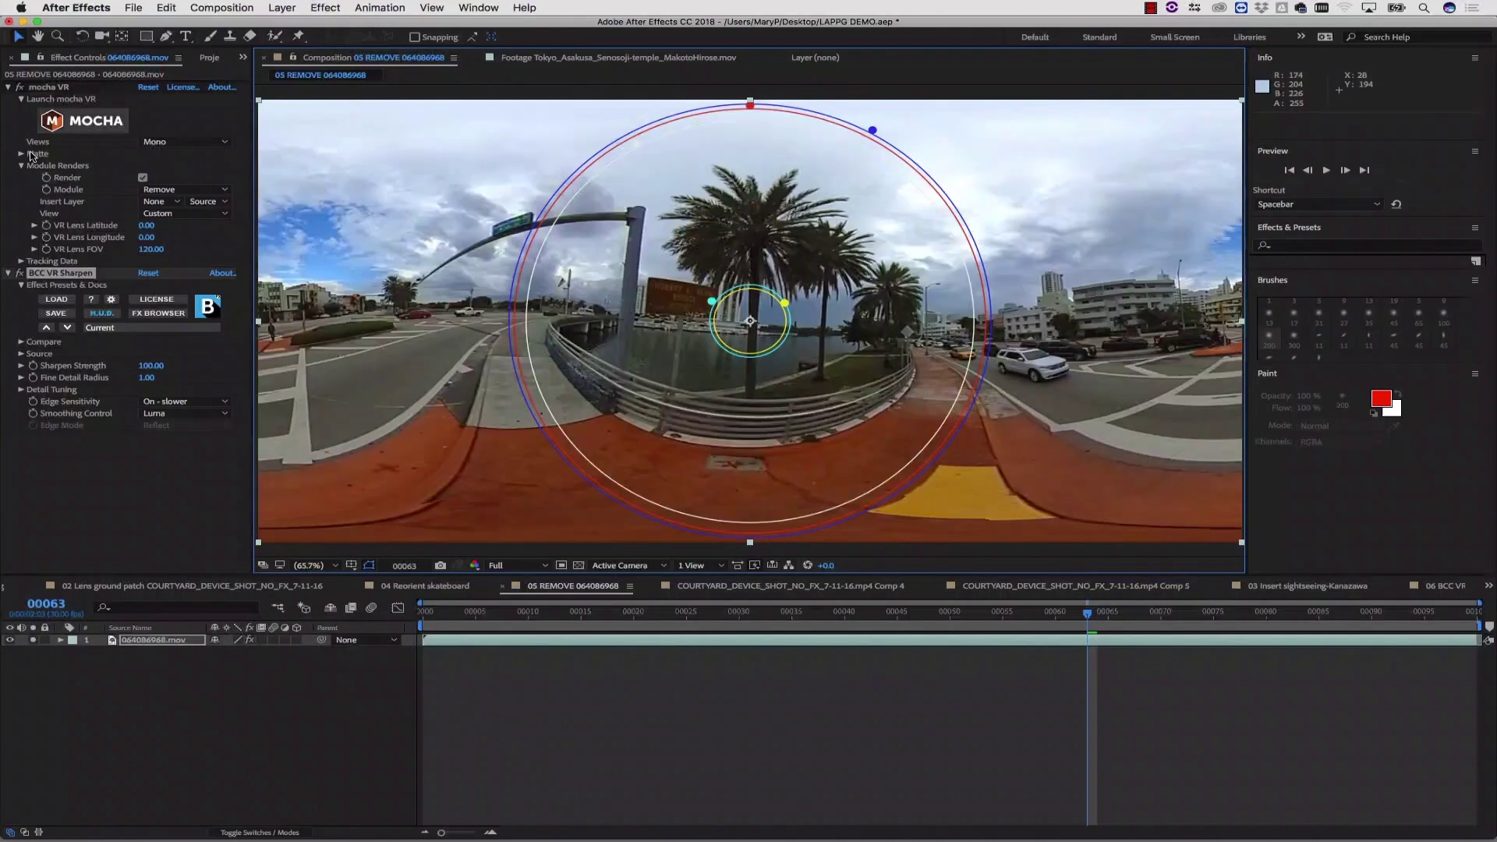
pyautogui.click(26, 278)
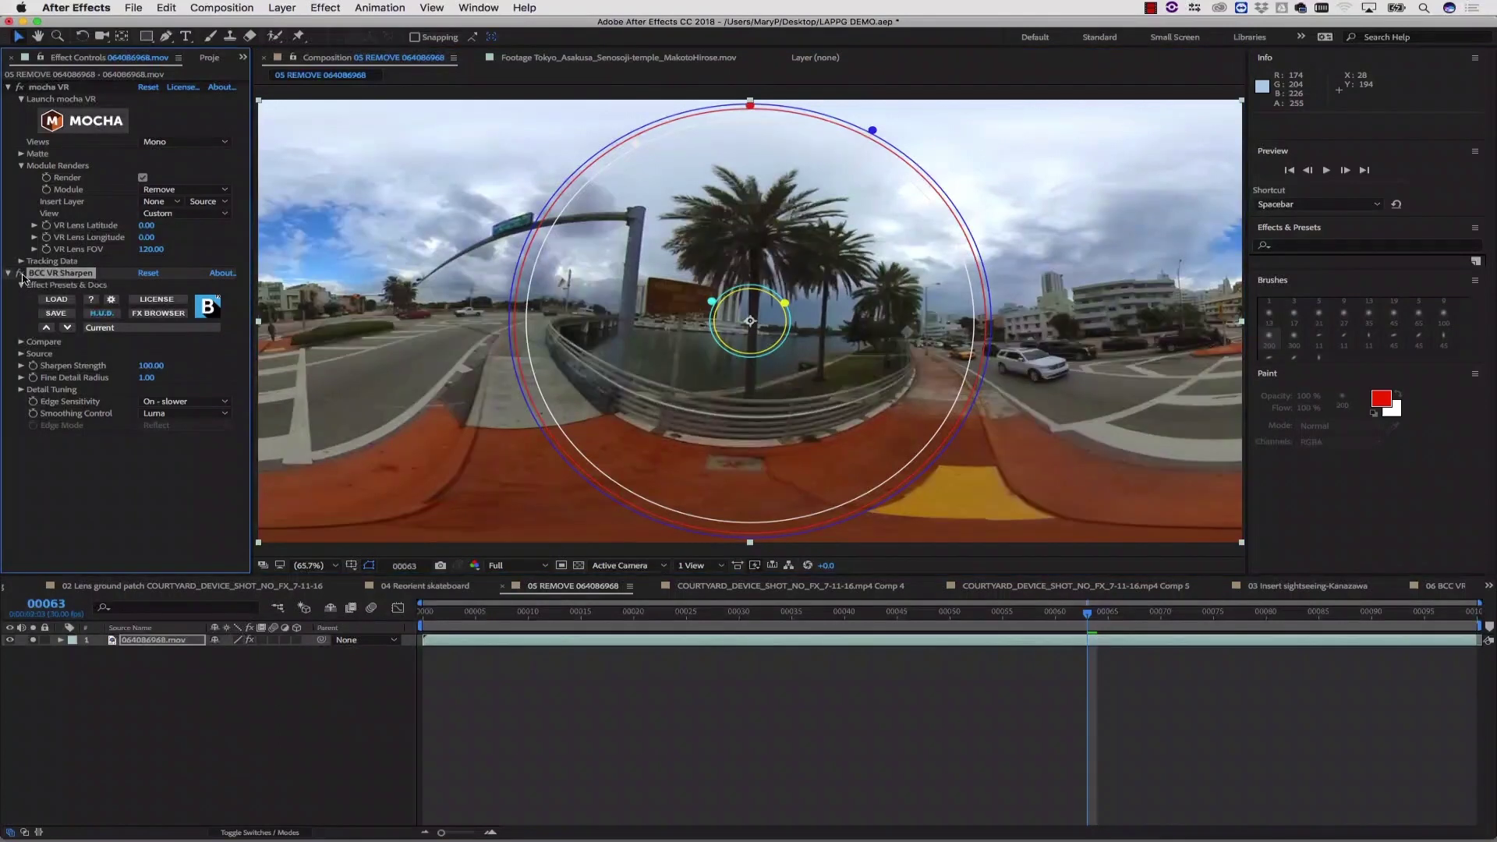
pyautogui.click(21, 274)
pyautogui.click(21, 274)
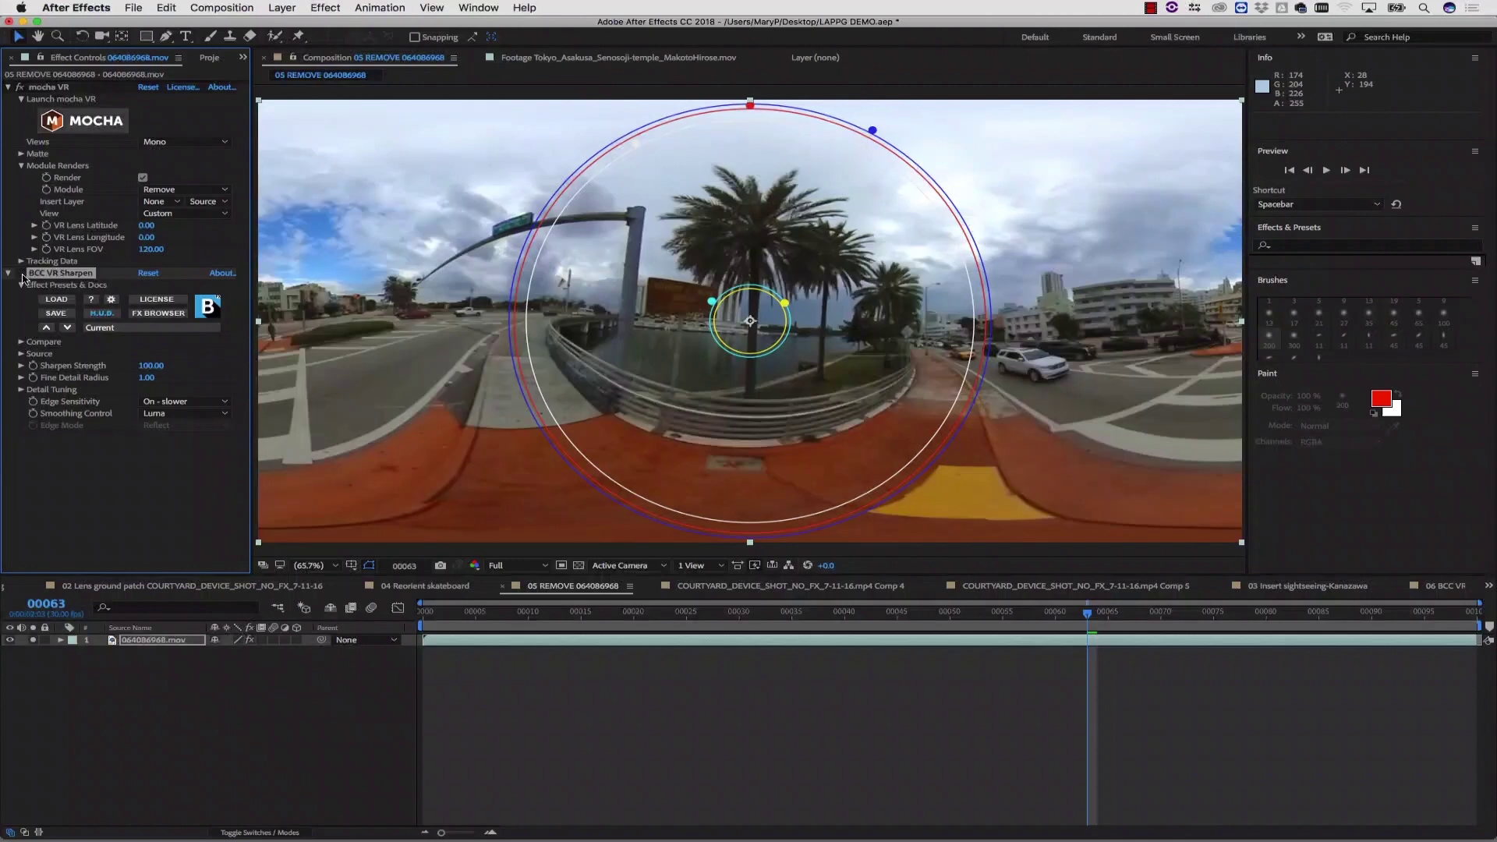